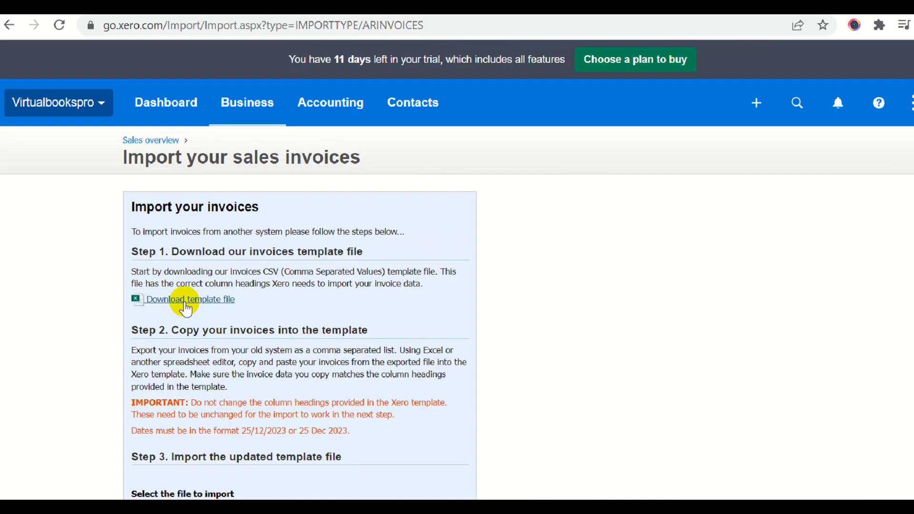
Review the template and file selection instructions on the sales invoices import page.
{"action": "scroll", "coordinate": [213, 317], "scroll_direction": "down", "scroll_amount": 2}
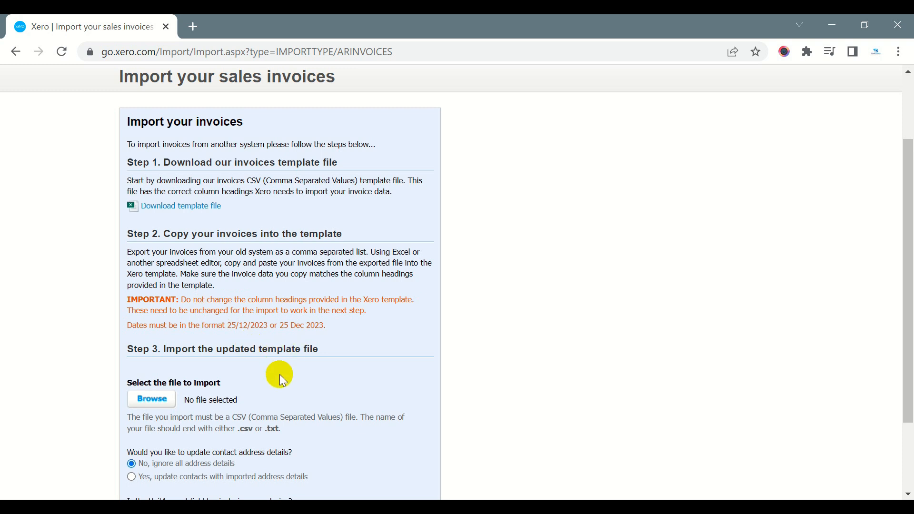
{"action": "scroll", "coordinate": [281, 381], "scroll_direction": "down", "scroll_amount": 2}
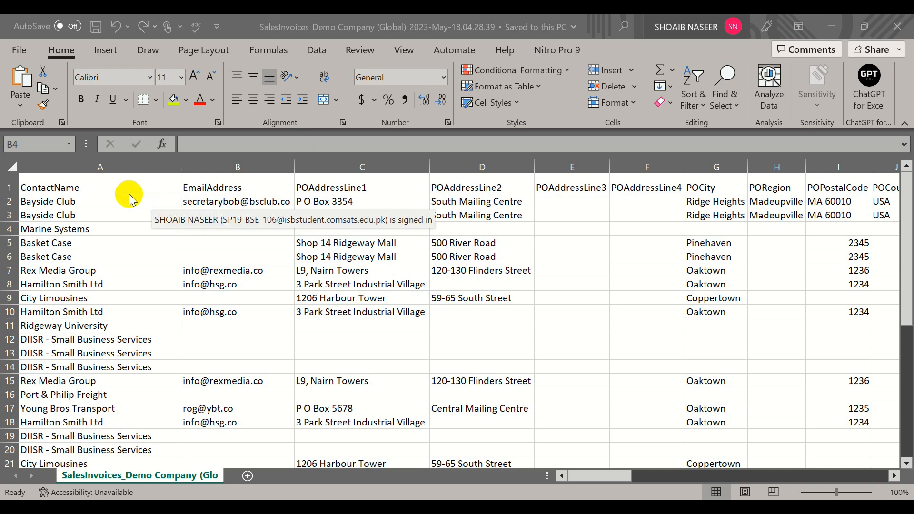
Examine the header row of the sales invoices file from ContactName through the PO address columns to SAAddressLine1.
{"action": "left_click", "coordinate": [77, 188]}
{"action": "left_click_drag", "start_coordinate": [71, 186], "coordinate": [805, 186]}
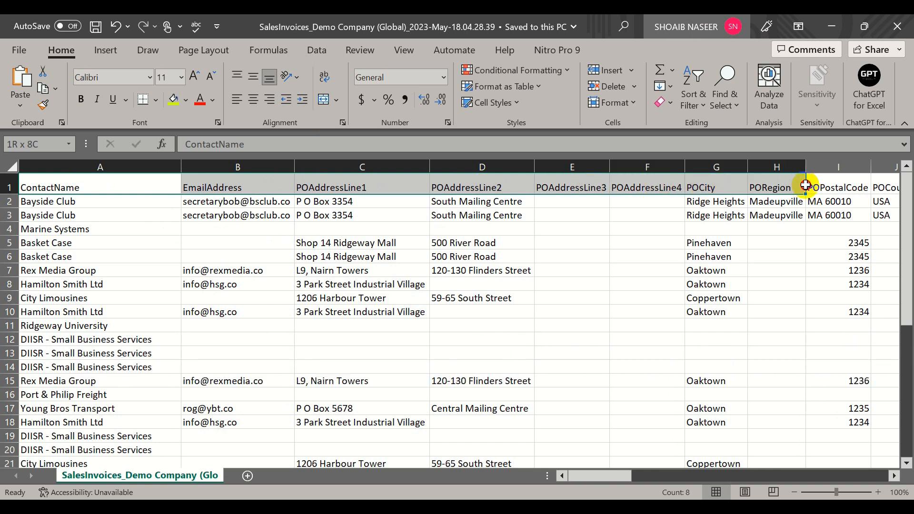
{"action": "left_click", "coordinate": [213, 210]}
{"action": "left_click", "coordinate": [89, 188]}
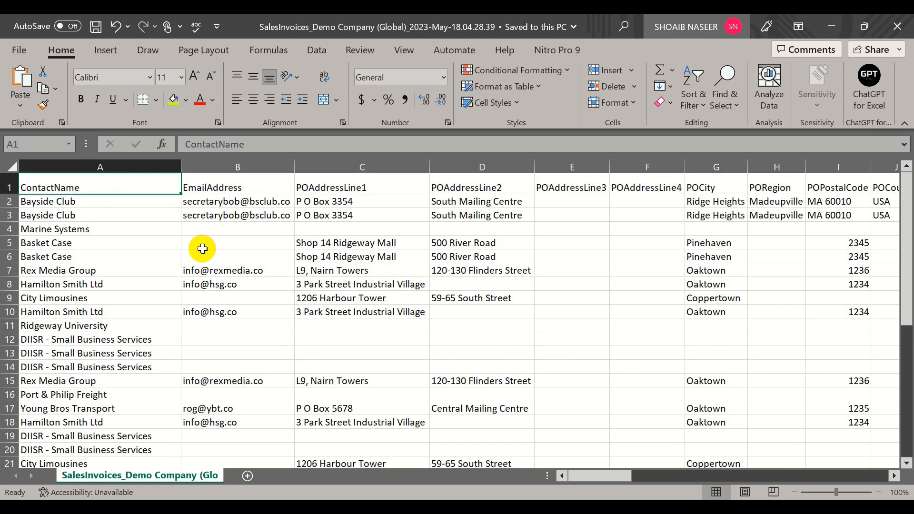
{"action": "left_click", "coordinate": [220, 186]}
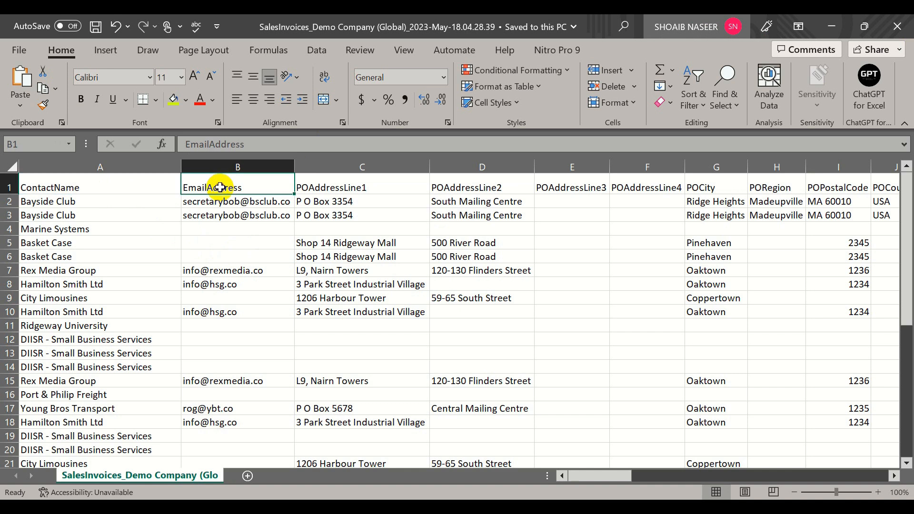
{"action": "key", "text": "Right"}
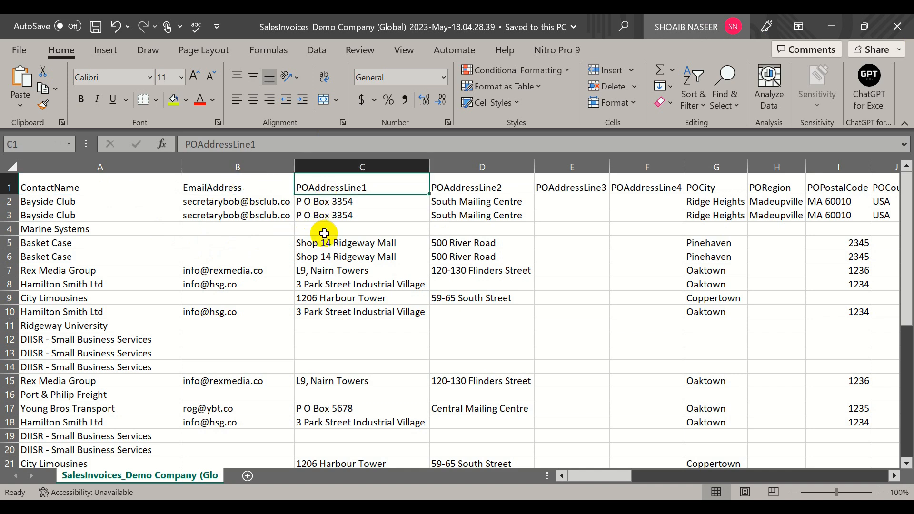
{"action": "key", "text": "Right"}
{"action": "key", "text": "Right"}
{"action": "key", "text": "Right"}
{"action": "key", "text": "Right"}
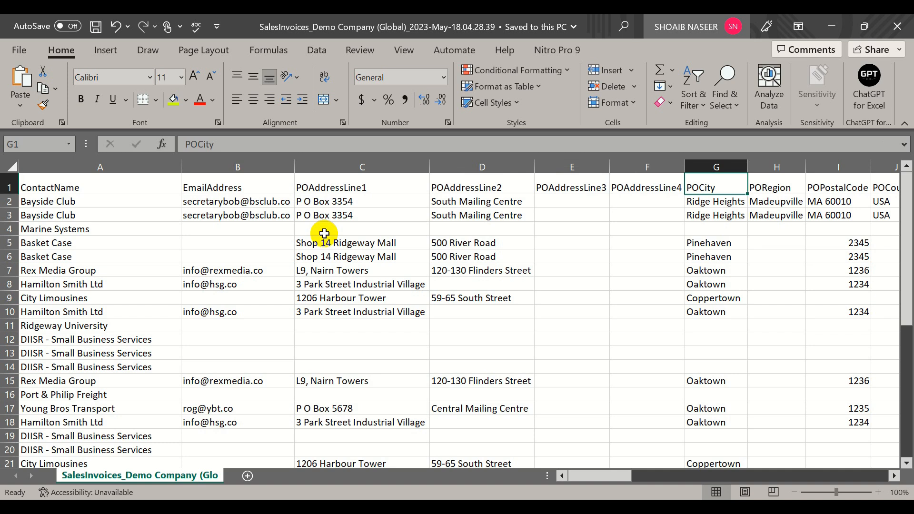
{"action": "key", "text": "Right"}
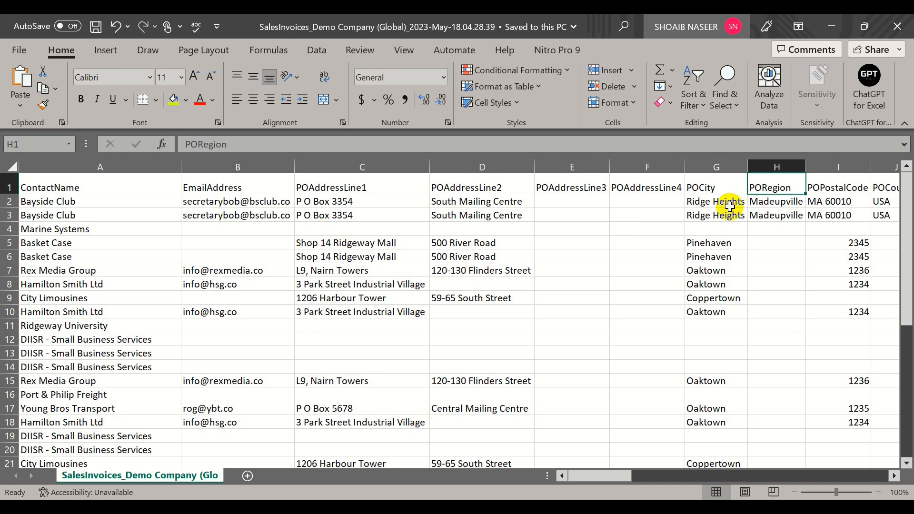
{"action": "key", "text": "Right"}
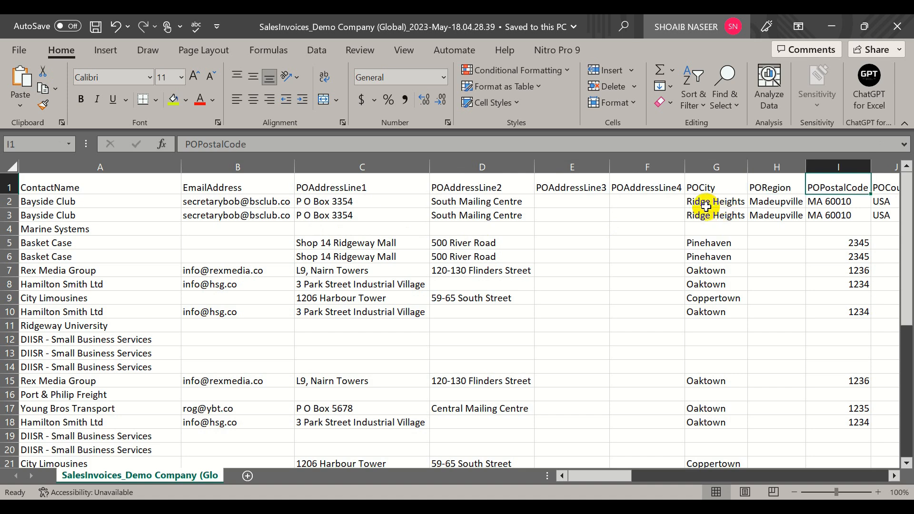
{"action": "key", "text": "Right"}
{"action": "key", "text": "Right"}
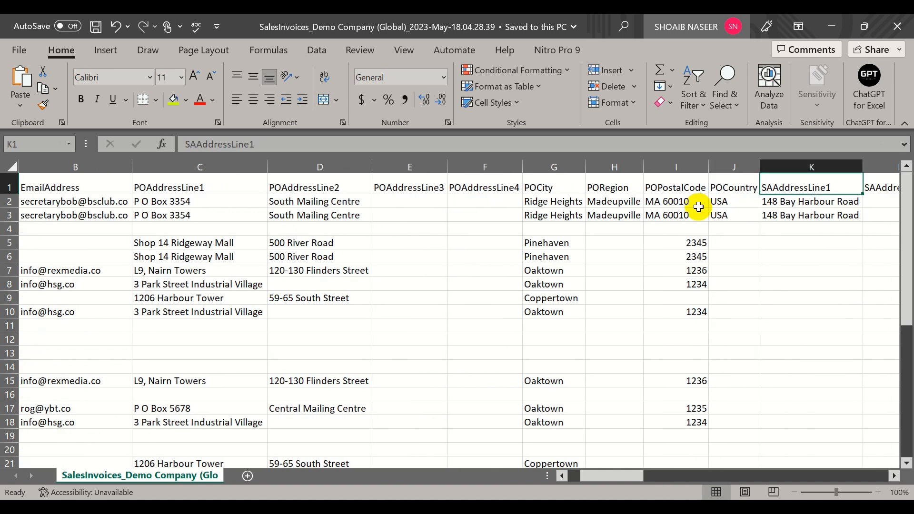
Examine the SA address headings from SAAddressLine4 to SACountry and on to the InvoiceNumber and Reference columns.
{"action": "left_click_drag", "start_coordinate": [596, 475], "coordinate": [634, 475]}
{"action": "left_click", "coordinate": [638, 190]}
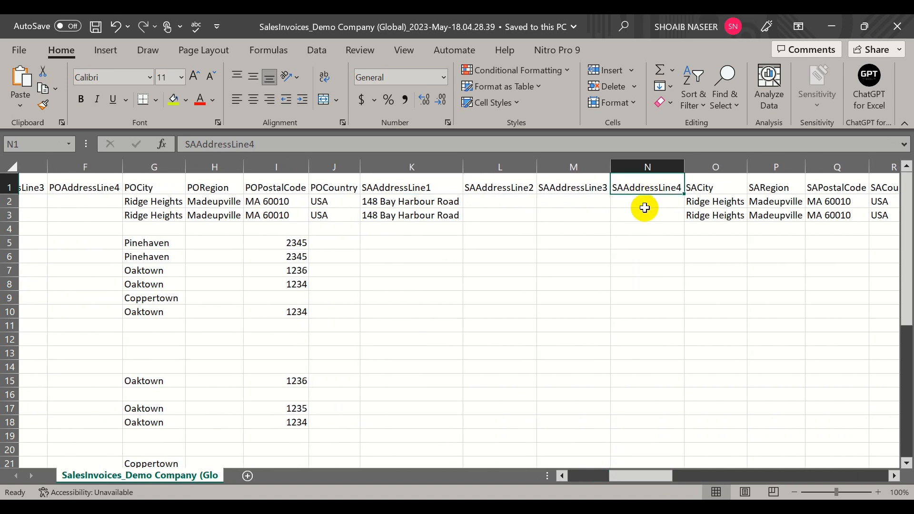
{"action": "key", "text": "Right"}
{"action": "key", "text": "Right"}
{"action": "key", "text": "Right"}
{"action": "key", "text": "Right"}
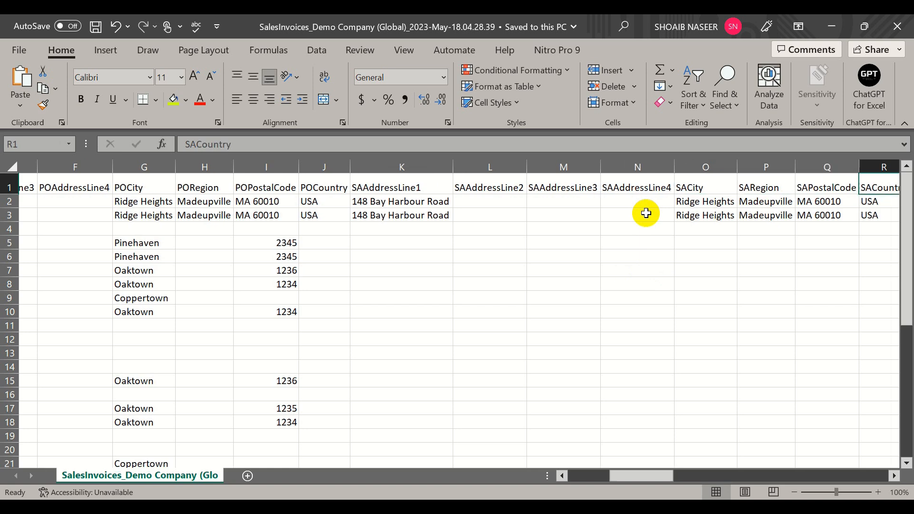
{"action": "key", "text": "Right"}
{"action": "key", "text": "Right"}
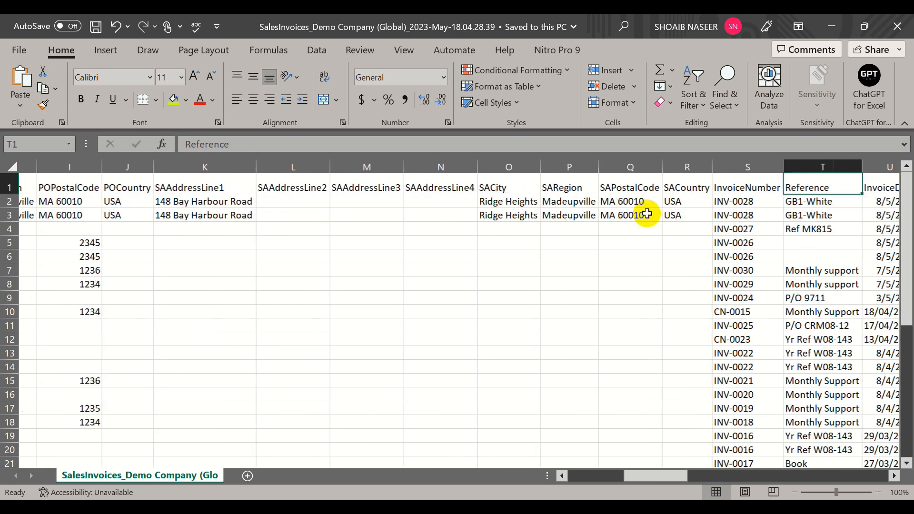
Examine the invoice number, reference, invoice date, due date, planned date and total columns up to InvoiceAmountPaid.
{"action": "left_click", "coordinate": [755, 190]}
{"action": "left_click", "coordinate": [737, 201]}
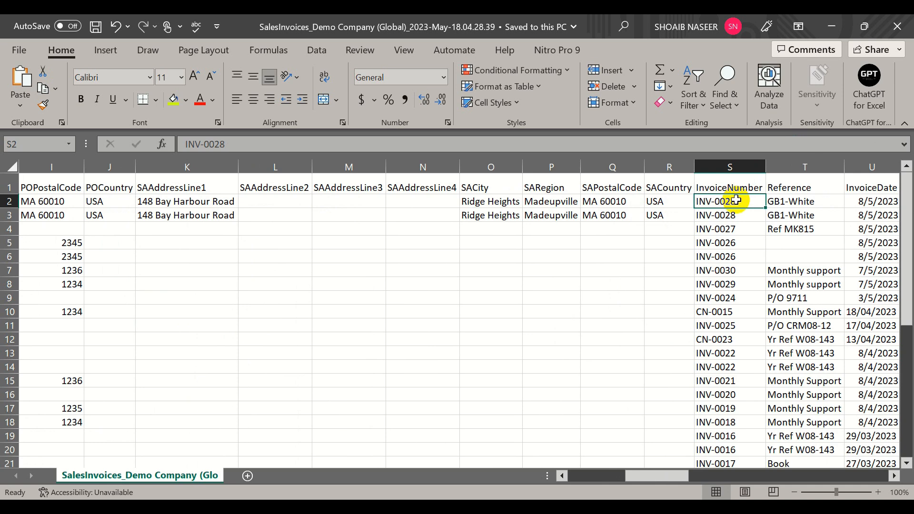
{"action": "left_click", "coordinate": [776, 190]}
{"action": "key", "text": "Right"}
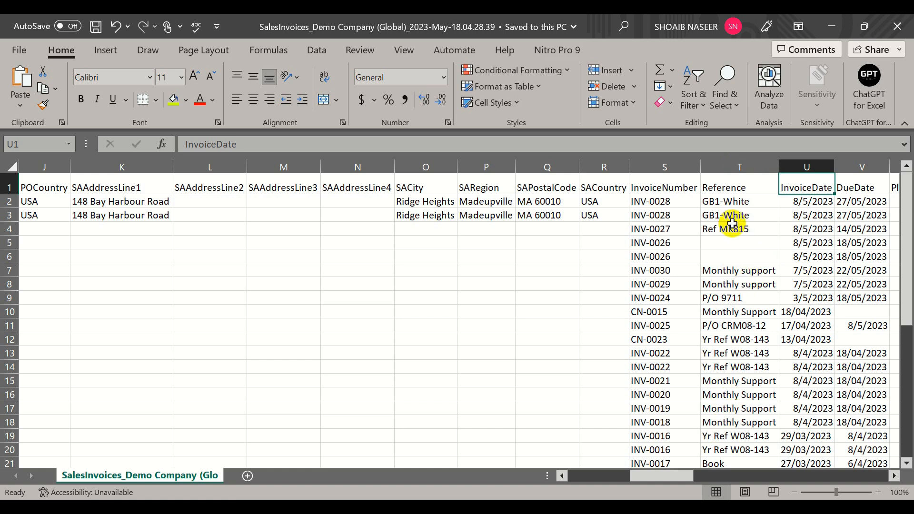
{"action": "left_click", "coordinate": [735, 188]}
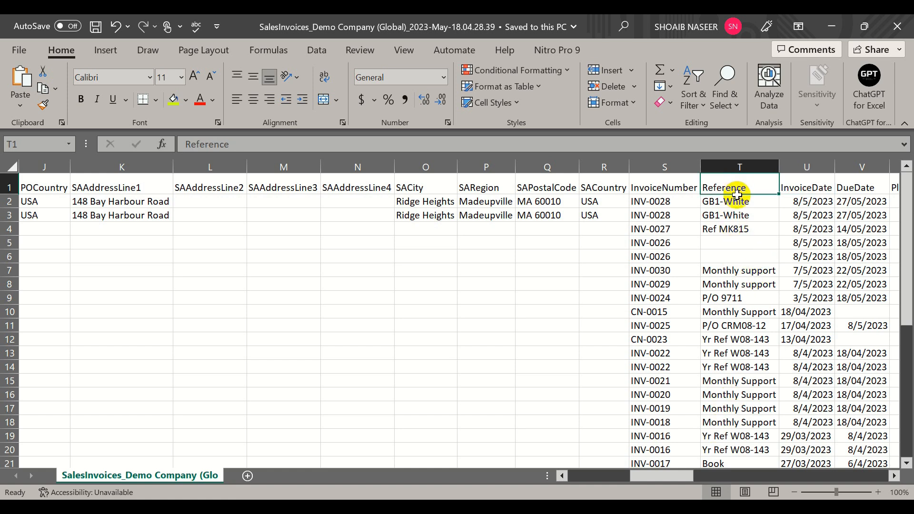
{"action": "key", "text": "Right"}
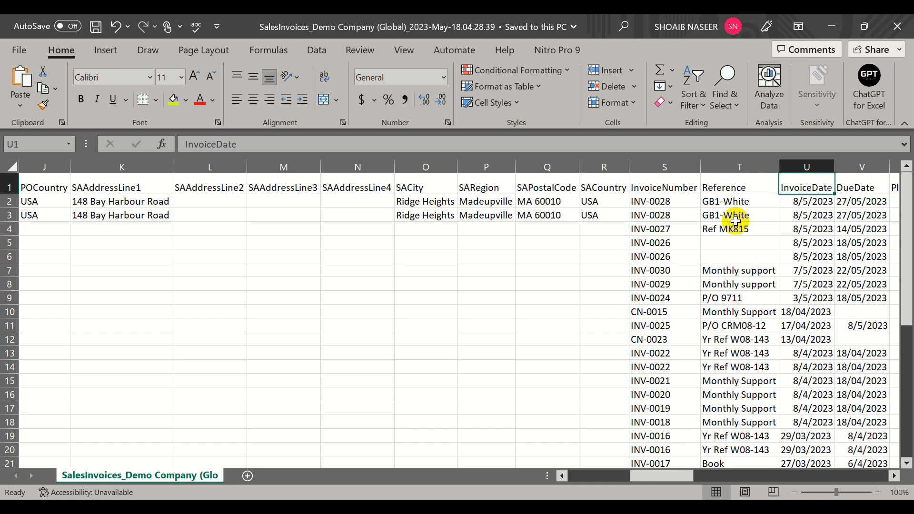
{"action": "key", "text": "Right"}
{"action": "key", "text": "Right"}
{"action": "key", "text": "Right"}
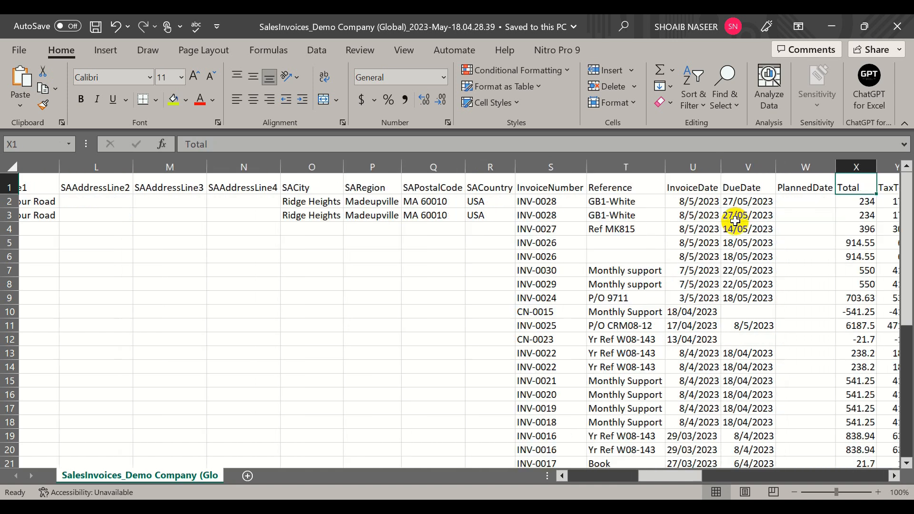
{"action": "scroll", "coordinate": [736, 220], "scroll_direction": "right", "scroll_amount": 1}
{"action": "key", "text": "Right"}
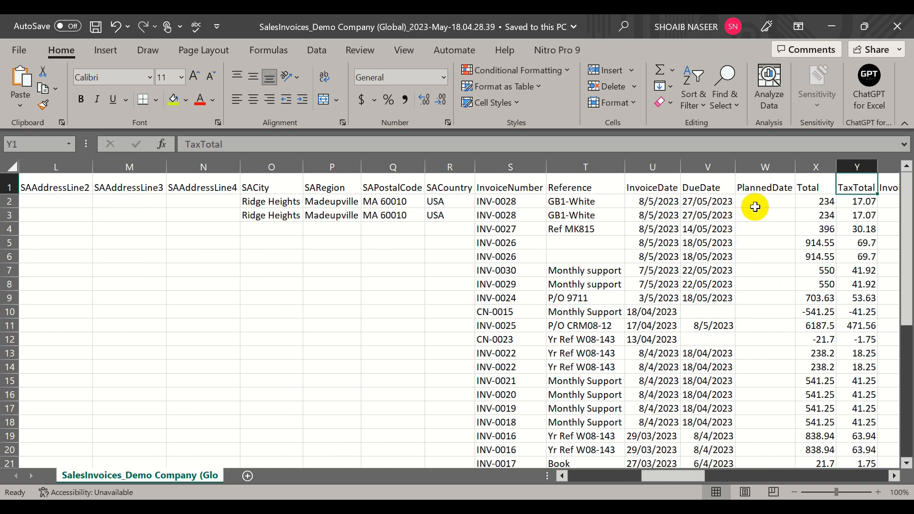
{"action": "key", "text": "Right"}
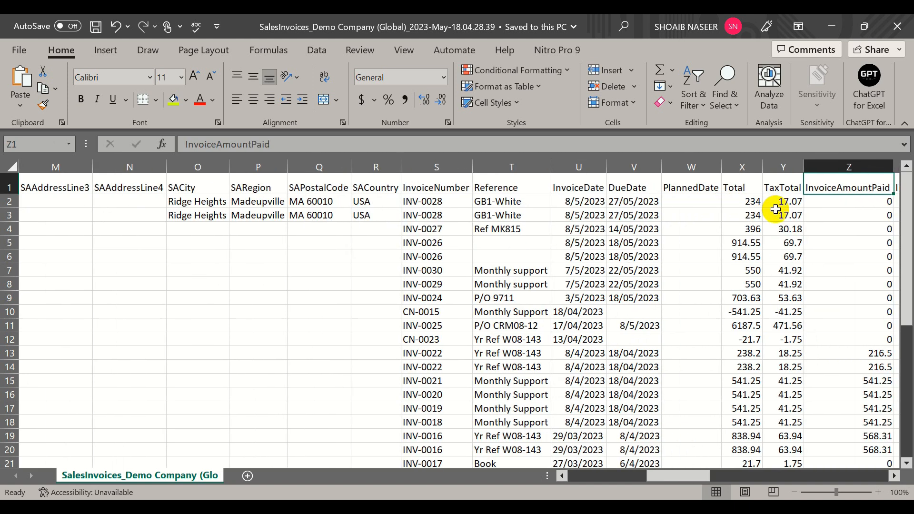
Examine the Total and TaxTotal columns, then the amount paid, amount due, item code and description headings up to Quantity.
{"action": "left_click_drag", "start_coordinate": [751, 189], "coordinate": [743, 284]}
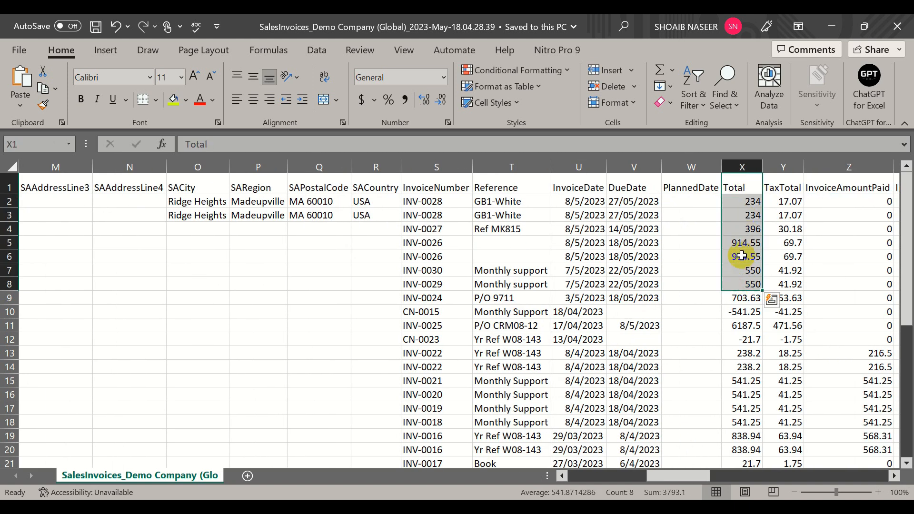
{"action": "left_click", "coordinate": [772, 191]}
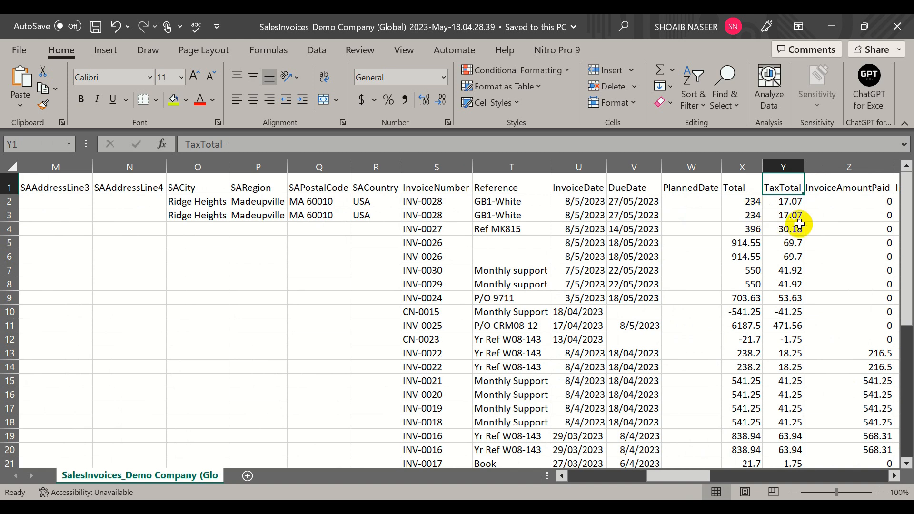
{"action": "key", "text": "Right"}
{"action": "key", "text": "Right"}
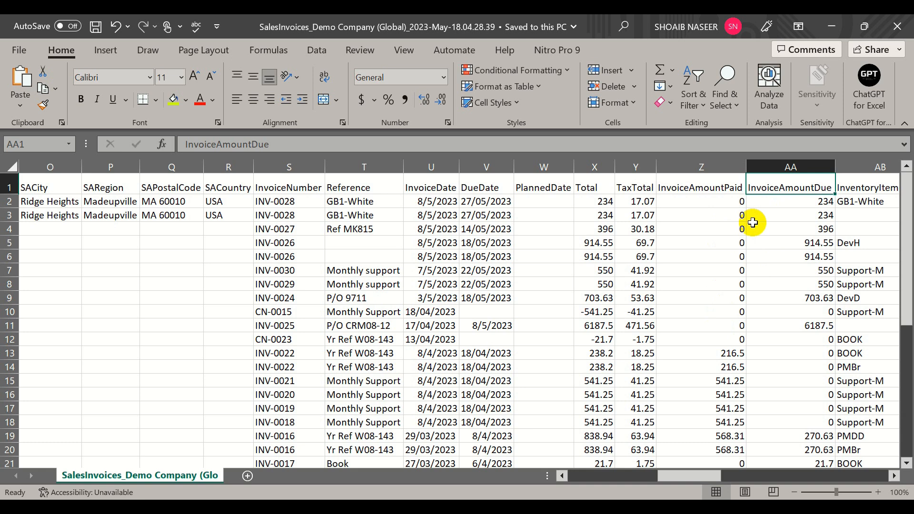
{"action": "key", "text": "Right"}
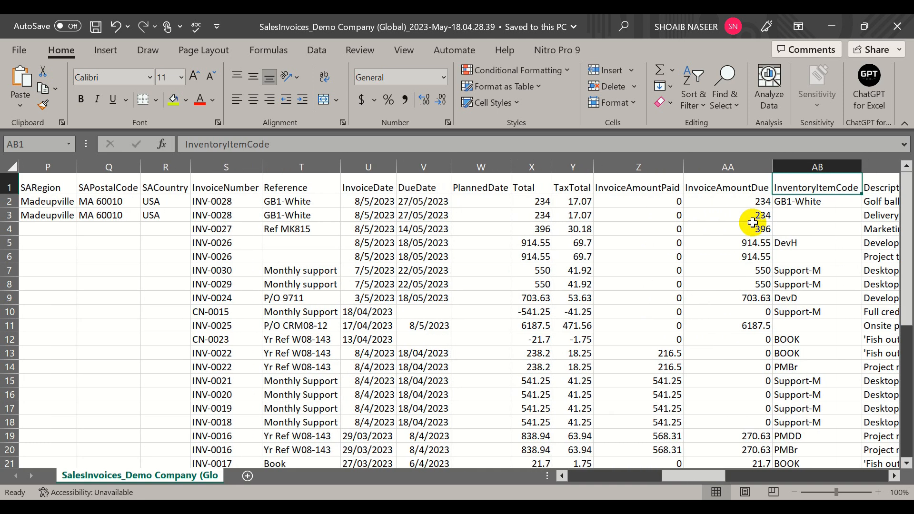
{"action": "key", "text": "Right"}
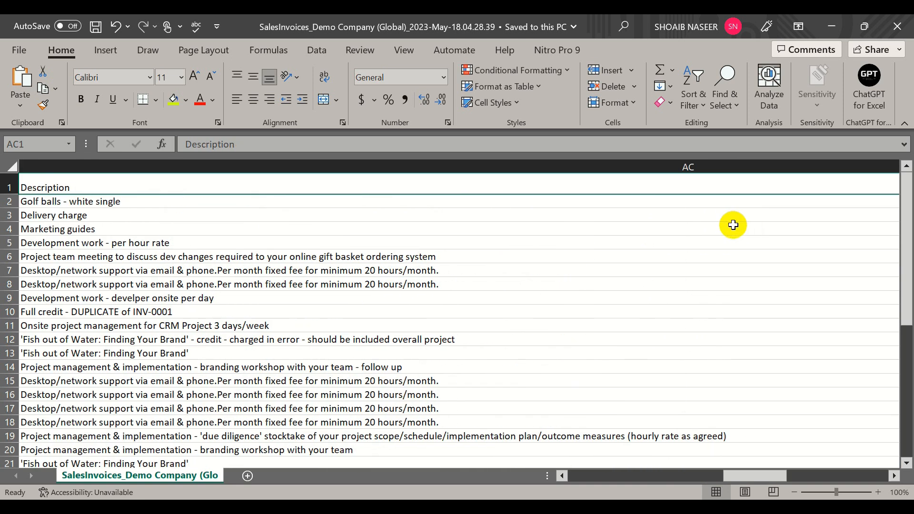
{"action": "key", "text": "Right"}
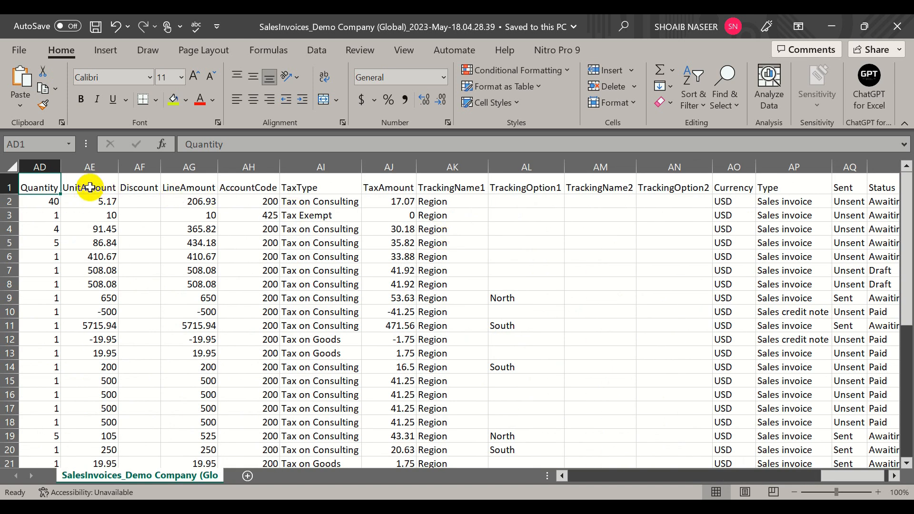
Examine the line item headings UnitAmount, Discount, LineAmount and AccountCode, then the final Status column.
{"action": "left_click", "coordinate": [86, 185]}
{"action": "left_click", "coordinate": [143, 189]}
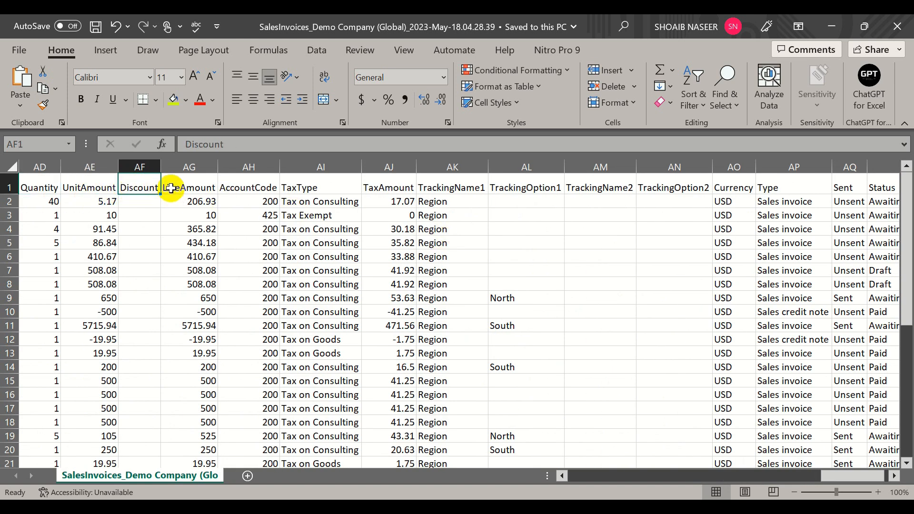
{"action": "left_click", "coordinate": [171, 189]}
{"action": "left_click", "coordinate": [233, 188]}
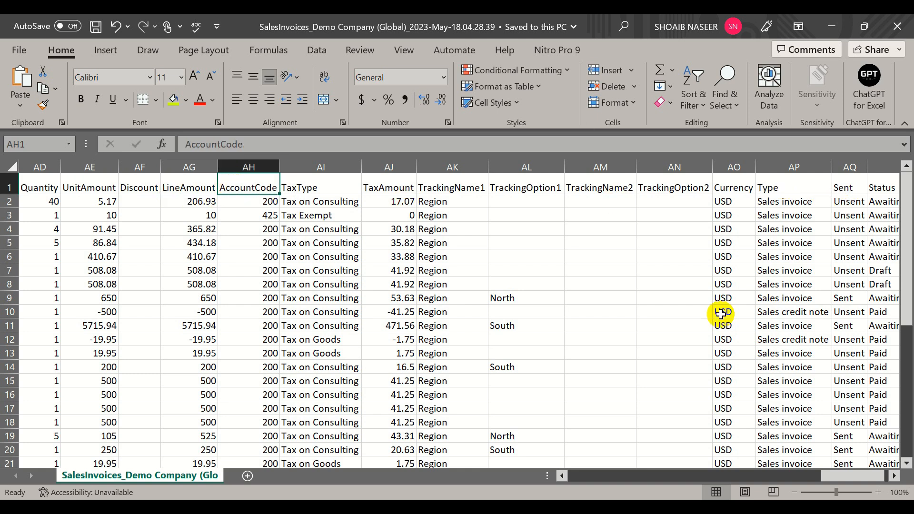
{"action": "left_click_drag", "start_coordinate": [865, 478], "coordinate": [870, 479]}
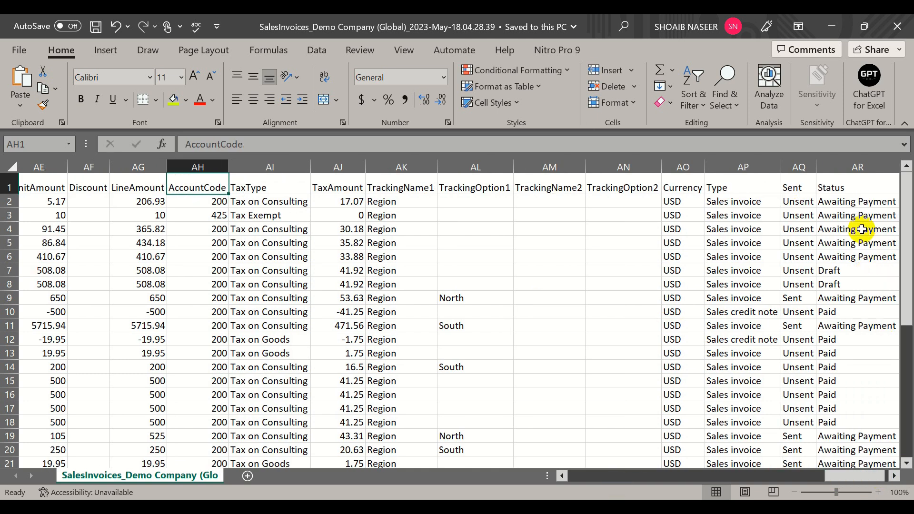
{"action": "left_click", "coordinate": [852, 191]}
Go back along the header row to the ContactName heading in cell A1.
{"action": "key", "text": "Left"}
{"action": "key", "text": "Left"}
{"action": "key", "text": "Left"}
{"action": "key", "text": "Left"}
{"action": "key", "text": "Left"}
{"action": "key", "text": "Left"}
{"action": "key", "text": "Left"}
{"action": "key", "text": "Left"}
{"action": "key", "text": "Left"}
{"action": "key", "text": "Left"}
{"action": "key", "text": "Left"}
{"action": "key", "text": "Left"}
{"action": "key", "text": "Left"}
{"action": "key", "text": "Left"}
{"action": "key", "text": "Left"}
{"action": "key", "text": "Left"}
{"action": "key", "text": "Left"}
{"action": "key", "text": "Left"}
{"action": "key", "text": "Left"}
{"action": "key", "text": "Left"}
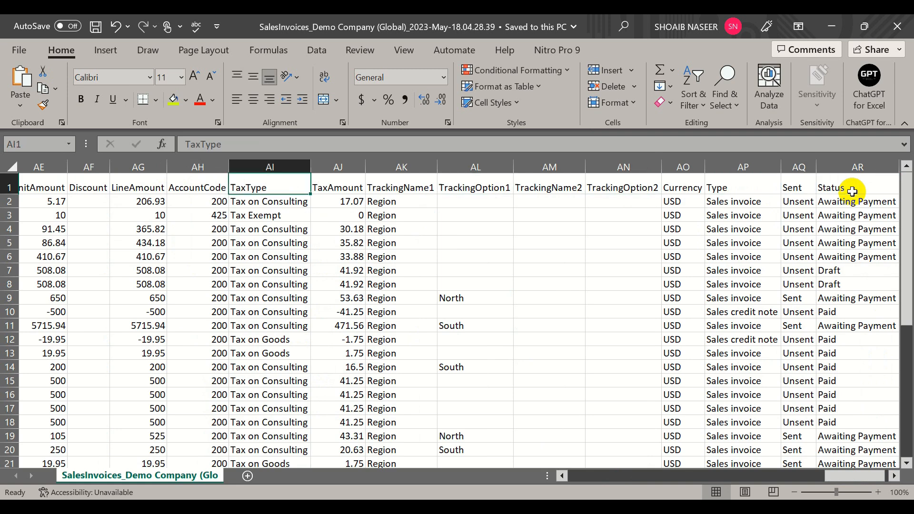
{"action": "key", "text": "Left"}
{"action": "key", "text": "Left"}
{"action": "key", "text": "Left"}
{"action": "key", "text": "Left"}
{"action": "key", "text": "Left"}
{"action": "key", "text": "Left"}
{"action": "key", "text": "Left"}
{"action": "key", "text": "Left"}
{"action": "key", "text": "Left"}
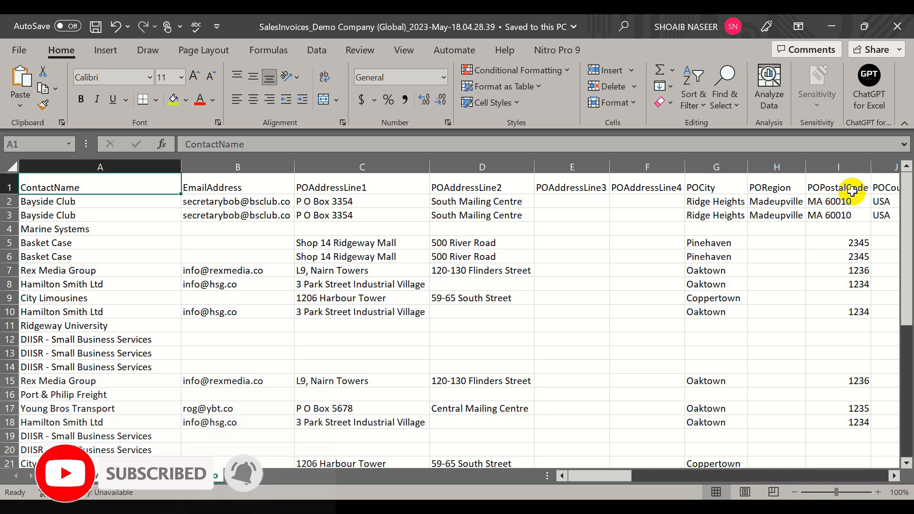
{"action": "left_click", "coordinate": [96, 37]}
{"action": "left_click", "coordinate": [113, 164]}
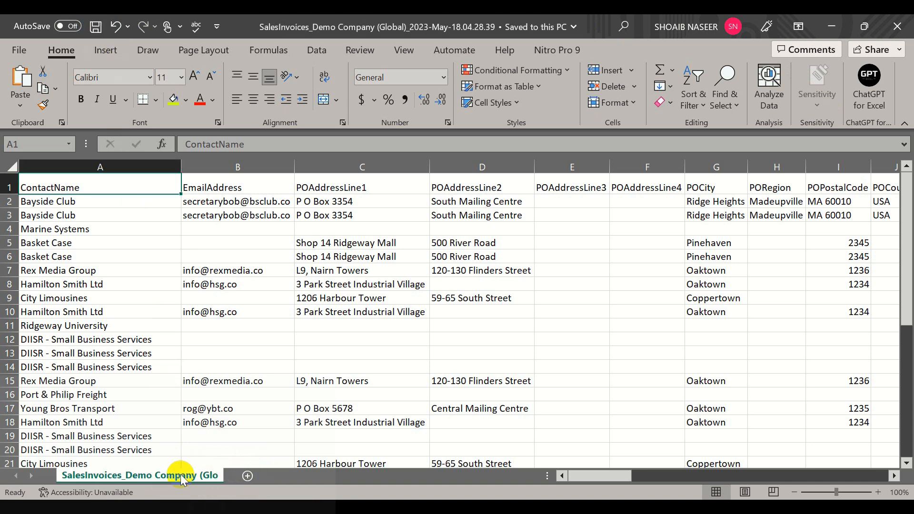
Switch to the Xero import page and choose SalesInvoices_Demo Company (Global)_2023-May-18.04.28.39 from Downloads as the file to import.
{"action": "left_click", "coordinate": [164, 507]}
{"action": "left_click", "coordinate": [345, 475]}
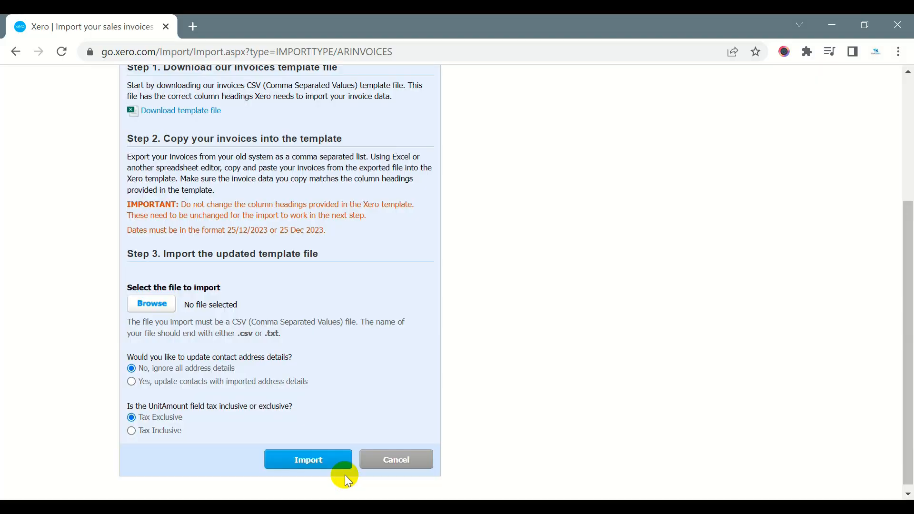
{"action": "left_click", "coordinate": [162, 307]}
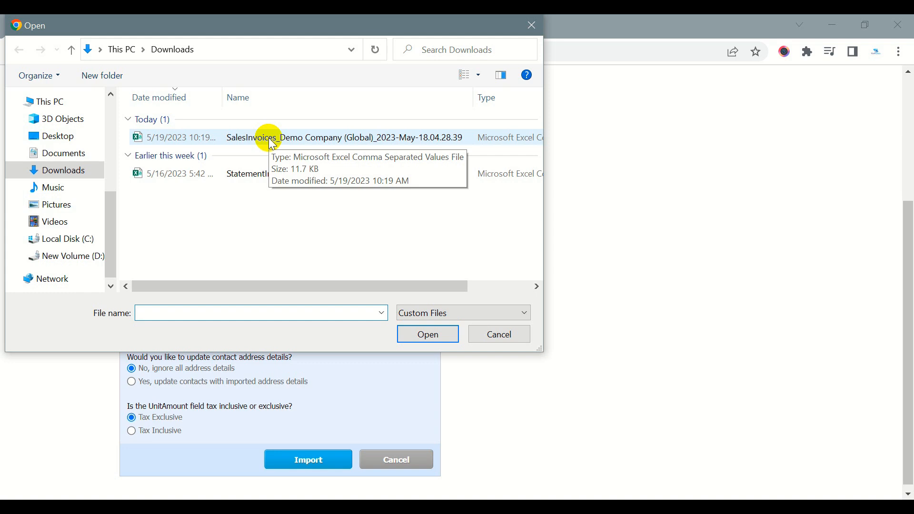
{"action": "double_click", "coordinate": [270, 140]}
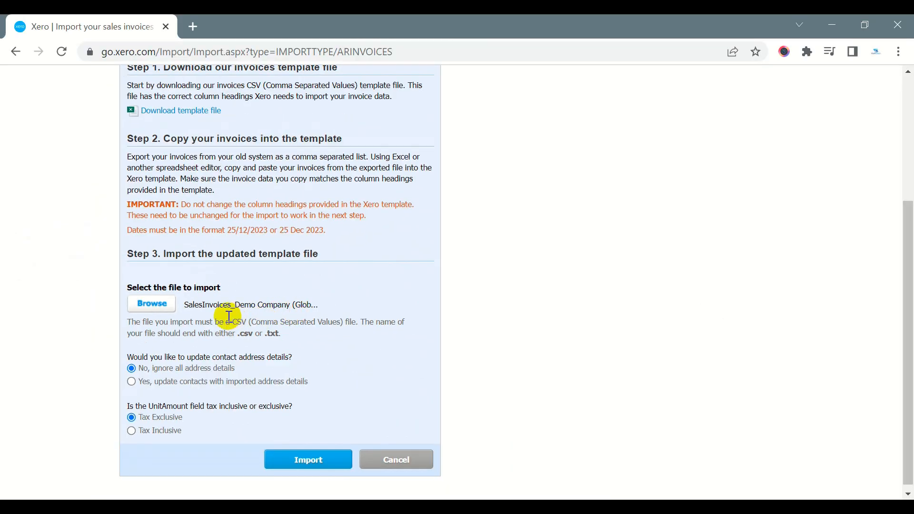
Choose to update contacts with imported address details, submit the invoice file and complete the import.
{"action": "scroll", "coordinate": [212, 316], "scroll_direction": "down", "scroll_amount": 1}
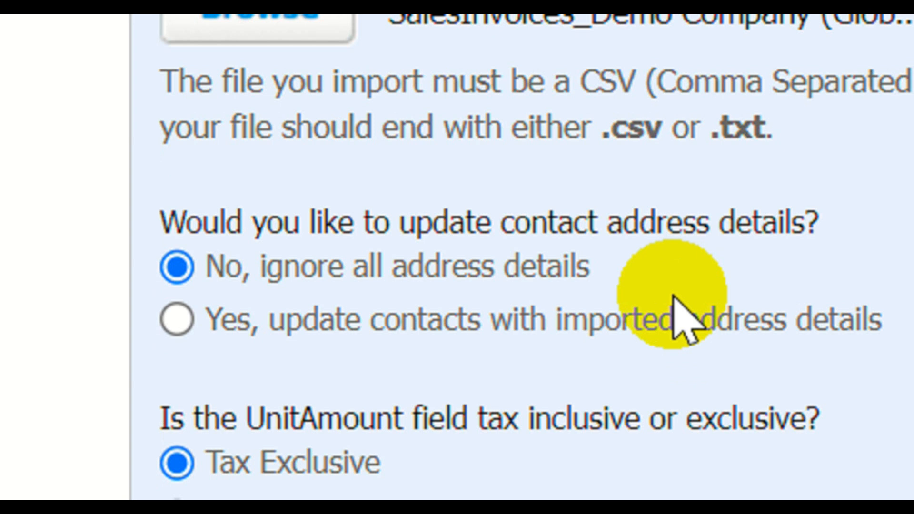
{"action": "left_click", "coordinate": [177, 320]}
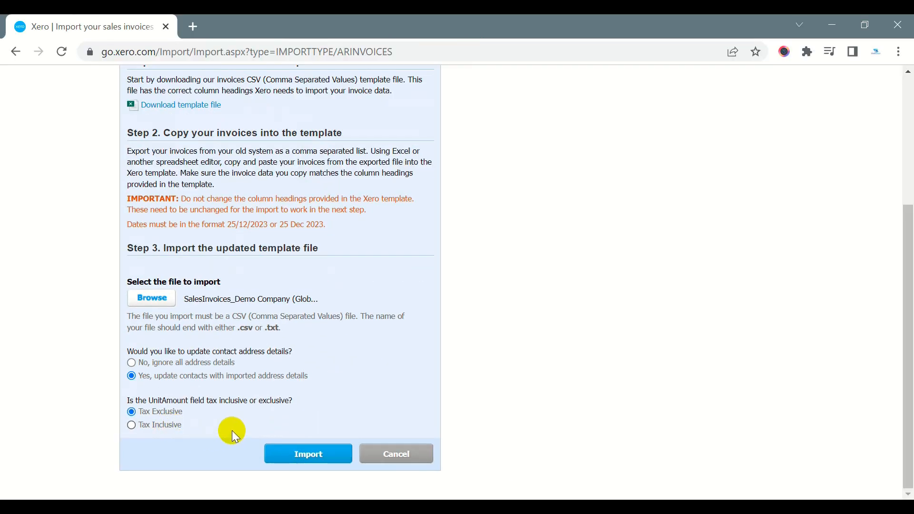
{"action": "left_click", "coordinate": [309, 454]}
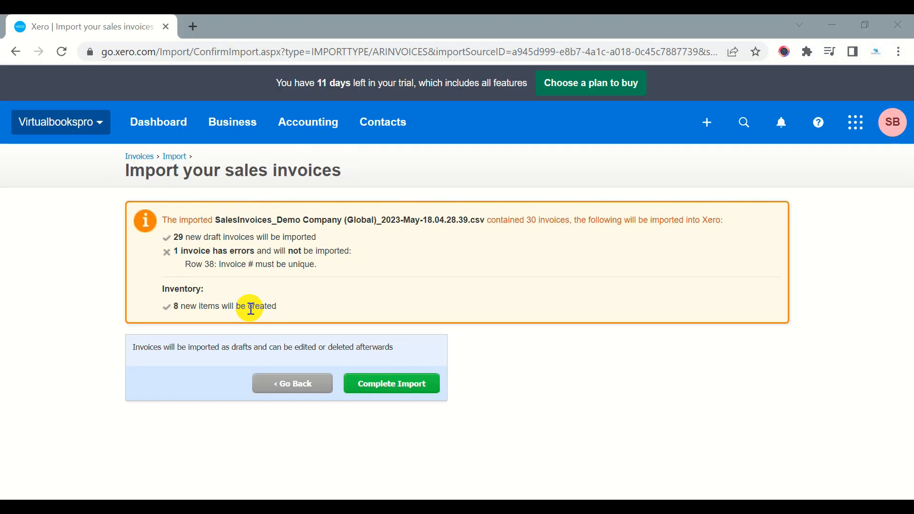
{"action": "left_click", "coordinate": [389, 385]}
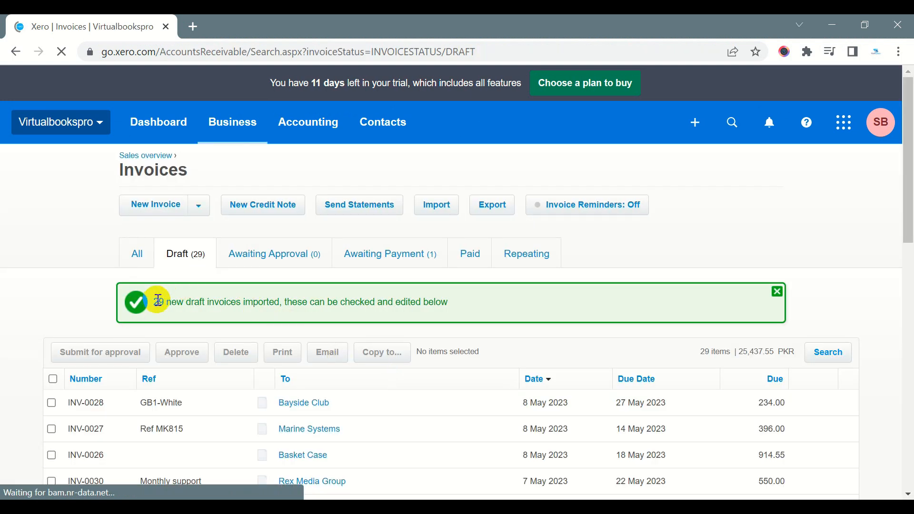
Examine the import confirmation message and the list of imported draft invoices.
{"action": "left_click_drag", "start_coordinate": [157, 300], "coordinate": [319, 305]}
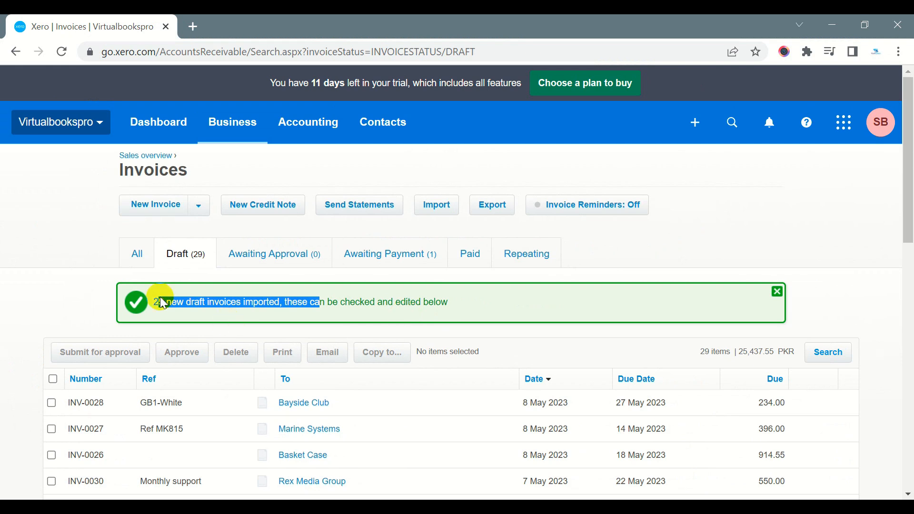
{"action": "scroll", "coordinate": [177, 265], "scroll_direction": "down", "scroll_amount": 3}
{"action": "scroll", "coordinate": [376, 295], "scroll_direction": "down", "scroll_amount": 1}
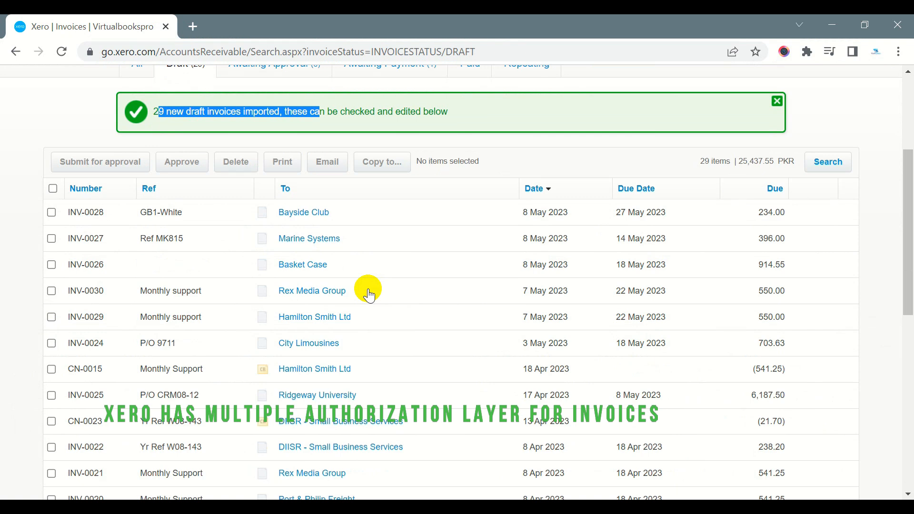
{"action": "scroll", "coordinate": [271, 297], "scroll_direction": "up", "scroll_amount": 2}
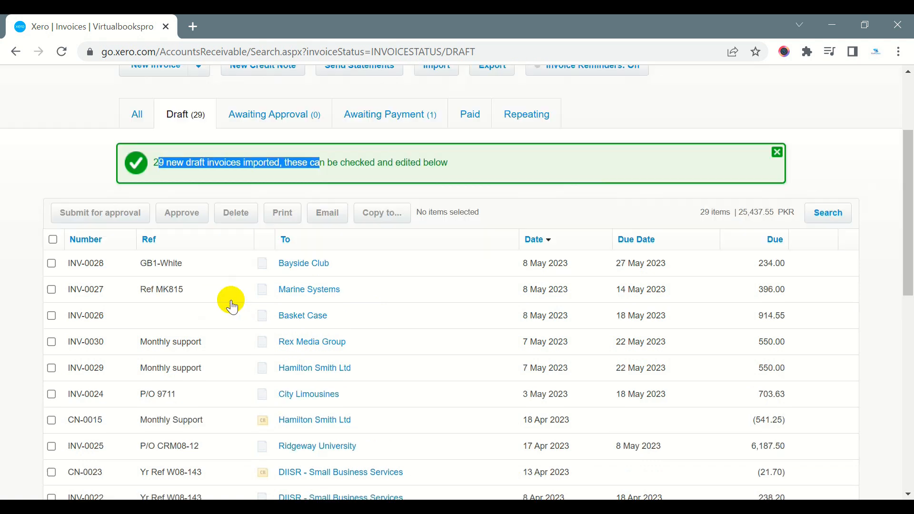
{"action": "left_click", "coordinate": [156, 187]}
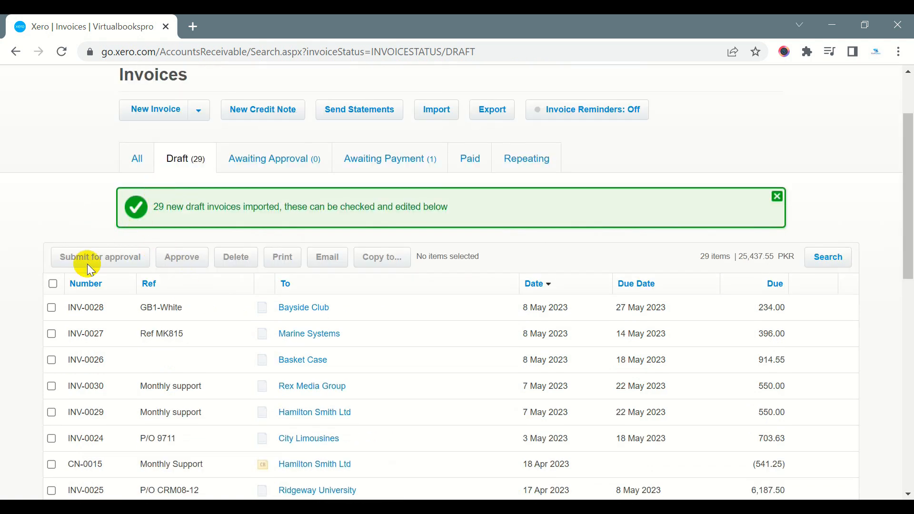
Try to submit all the listed draft invoices for approval and look through the resulting note.
{"action": "left_click", "coordinate": [53, 284]}
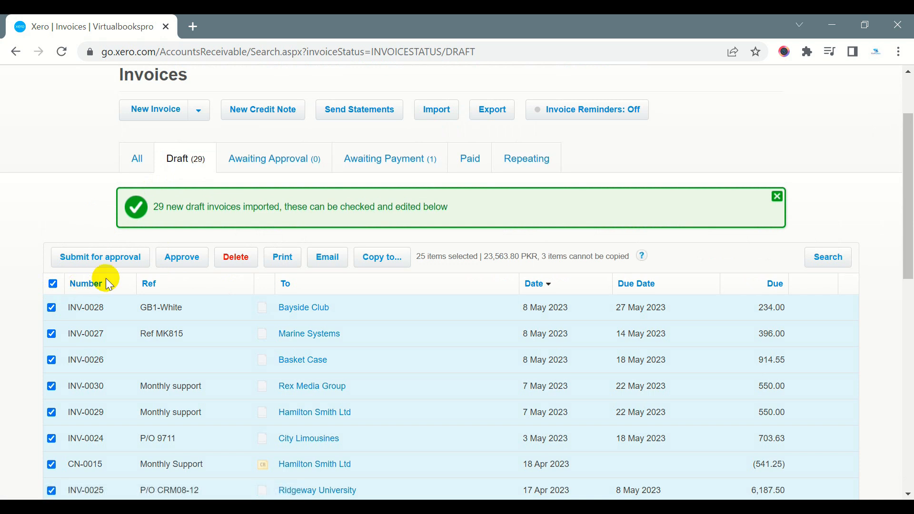
{"action": "left_click", "coordinate": [98, 265]}
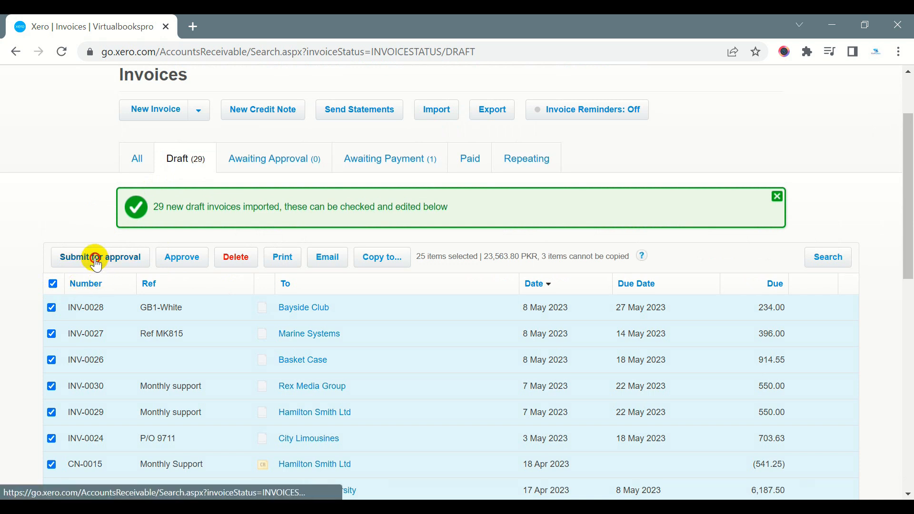
{"action": "left_click", "coordinate": [518, 310]}
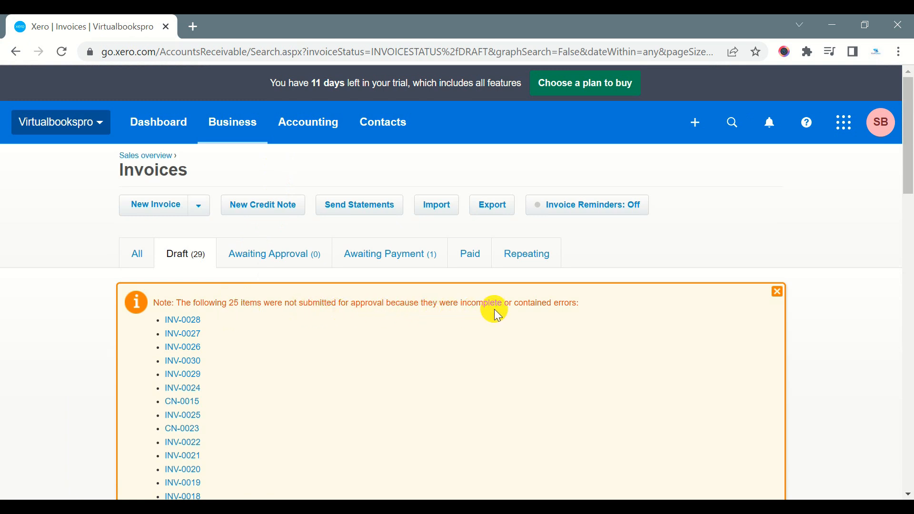
{"action": "scroll", "coordinate": [547, 310], "scroll_direction": "down", "scroll_amount": 6}
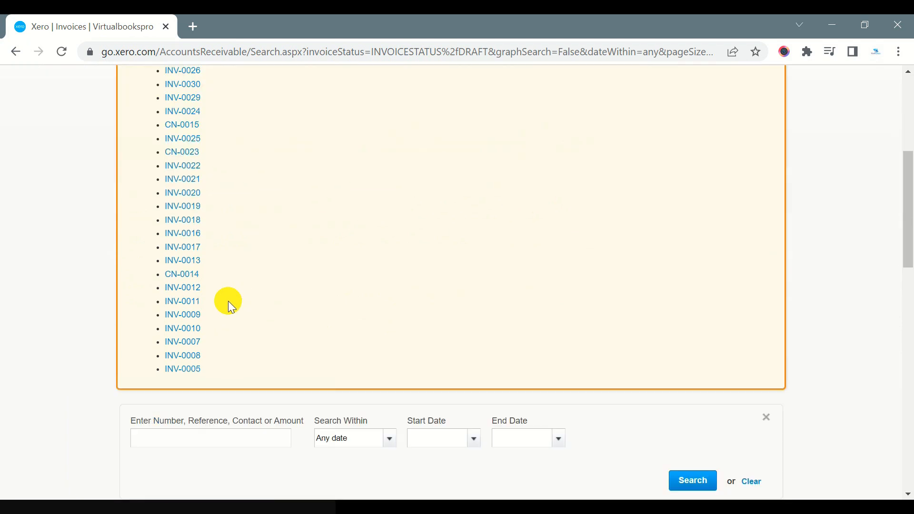
{"action": "scroll", "coordinate": [200, 251], "scroll_direction": "up", "scroll_amount": 6}
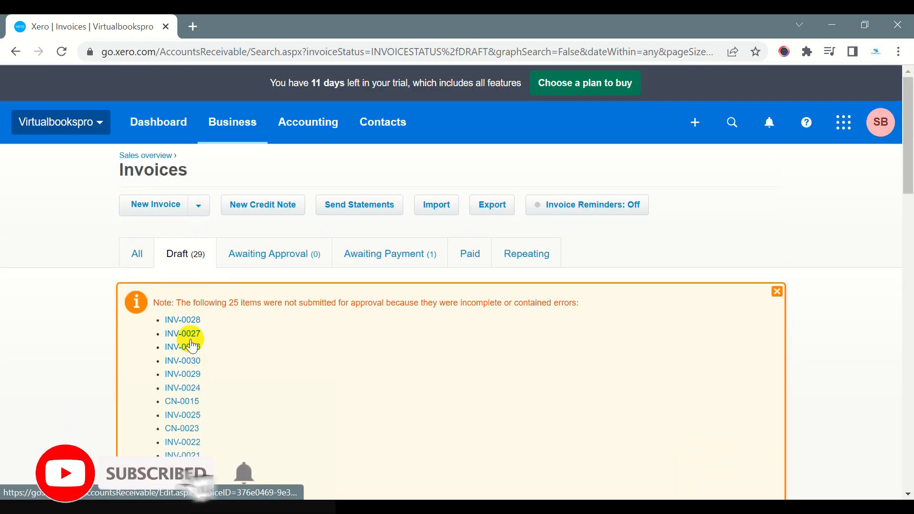
Reload the draft invoices, open the Bayside Club invoice and review its line items, tax rates and totals.
{"action": "left_click", "coordinate": [186, 262]}
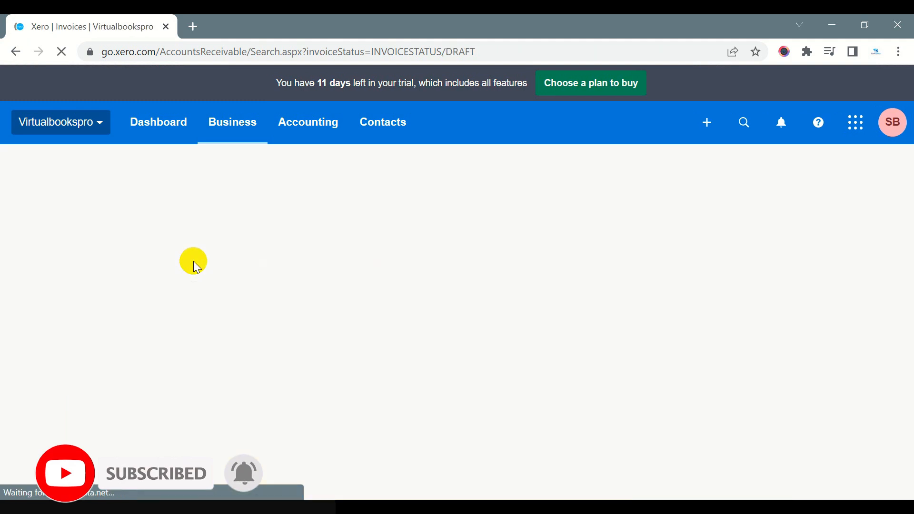
{"action": "scroll", "coordinate": [238, 293], "scroll_direction": "down", "scroll_amount": 2}
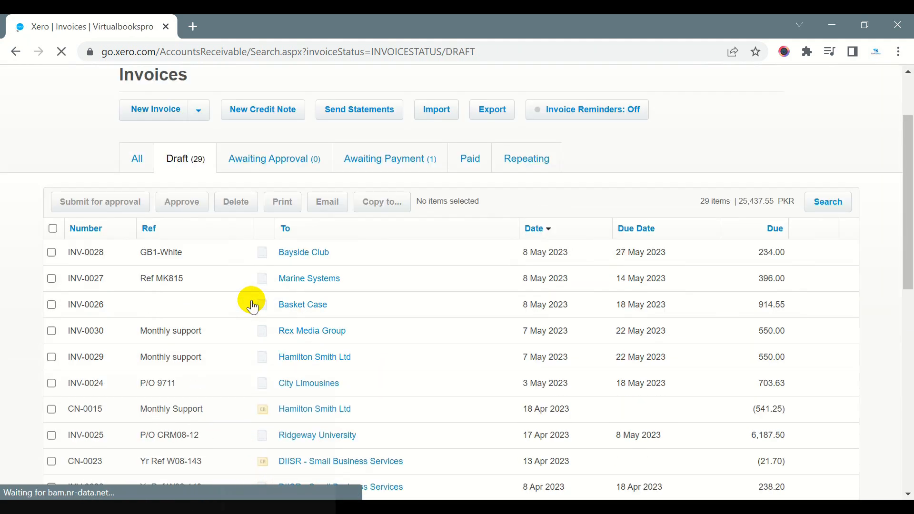
{"action": "left_click", "coordinate": [302, 260]}
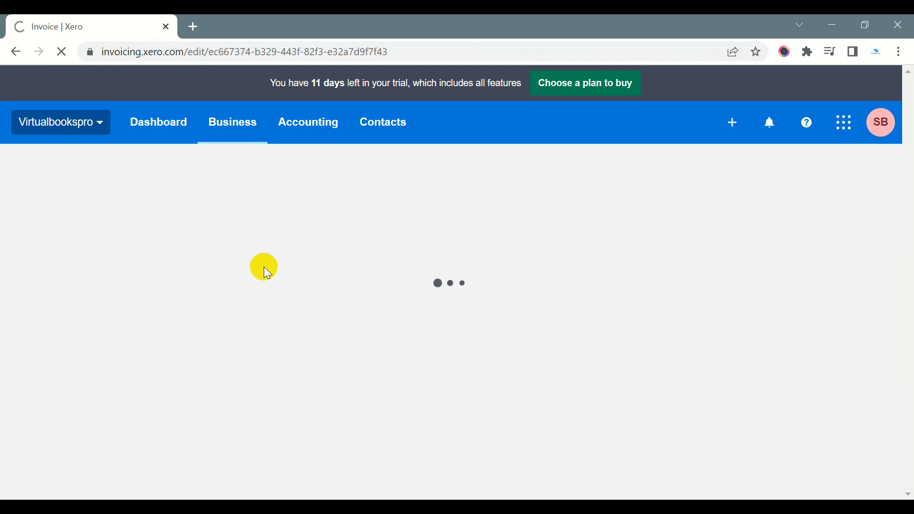
{"action": "scroll", "coordinate": [267, 270], "scroll_direction": "down", "scroll_amount": 4}
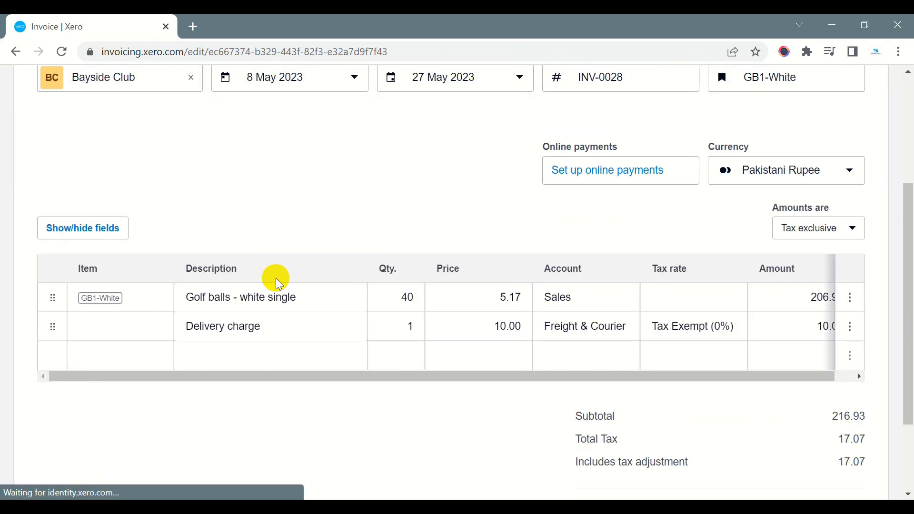
{"action": "scroll", "coordinate": [277, 286], "scroll_direction": "down", "scroll_amount": 3}
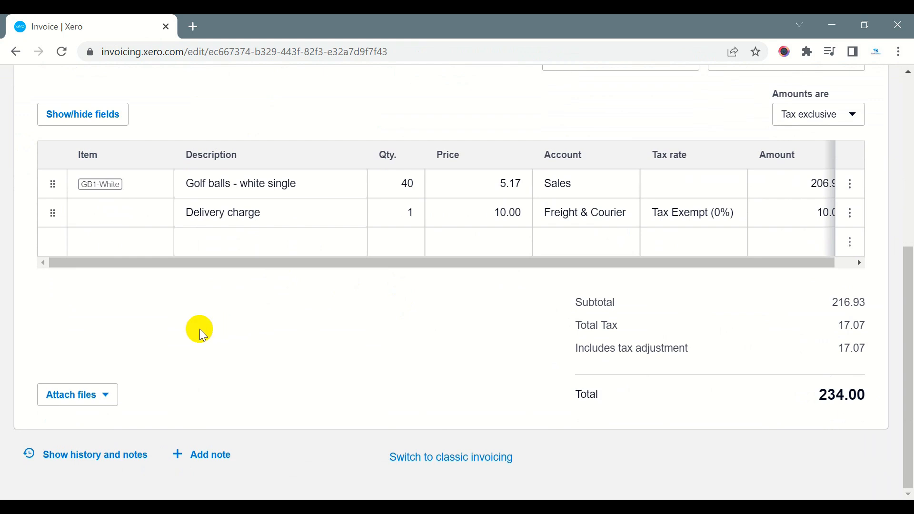
{"action": "scroll", "coordinate": [202, 335], "scroll_direction": "up", "scroll_amount": 2}
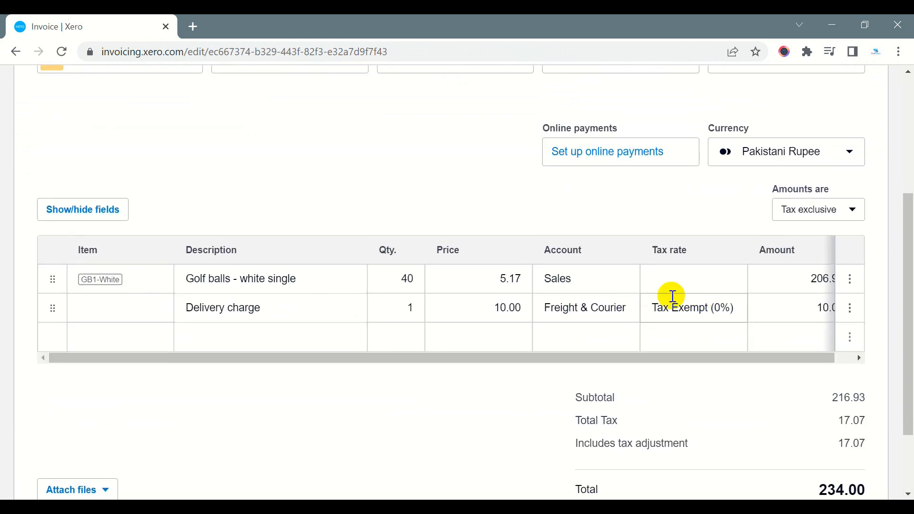
{"action": "scroll", "coordinate": [605, 216], "scroll_direction": "up", "scroll_amount": 2}
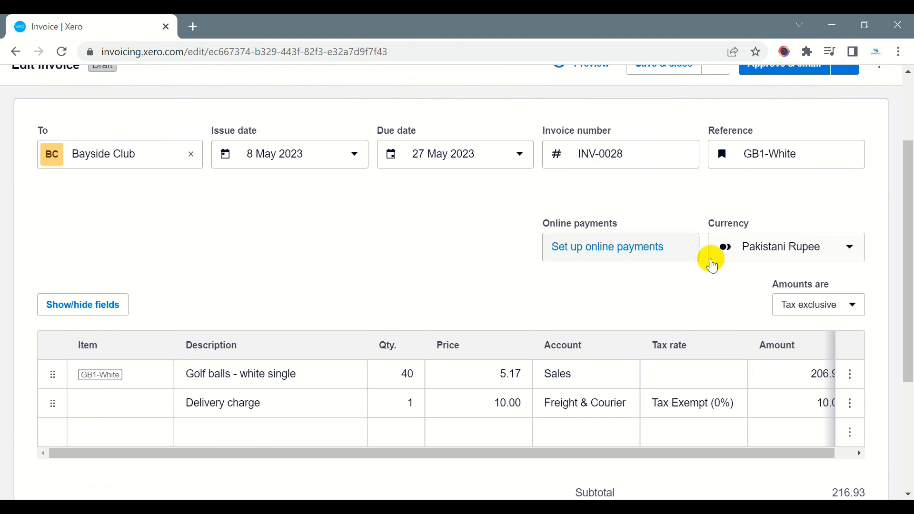
Try to approve the Bayside Club invoice with its current details and dismiss the message.
{"action": "scroll", "coordinate": [706, 259], "scroll_direction": "up", "scroll_amount": 3}
{"action": "left_click", "coordinate": [715, 186]}
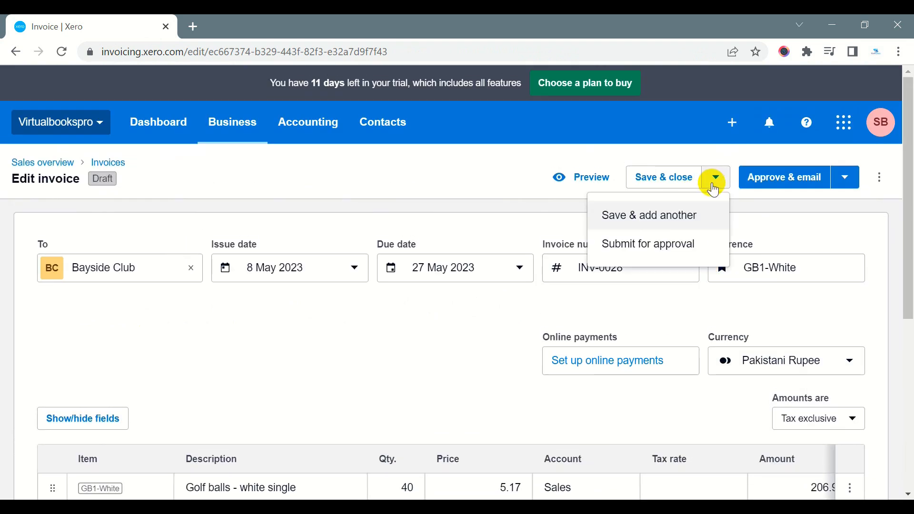
{"action": "left_click", "coordinate": [846, 181]}
{"action": "left_click", "coordinate": [759, 215]}
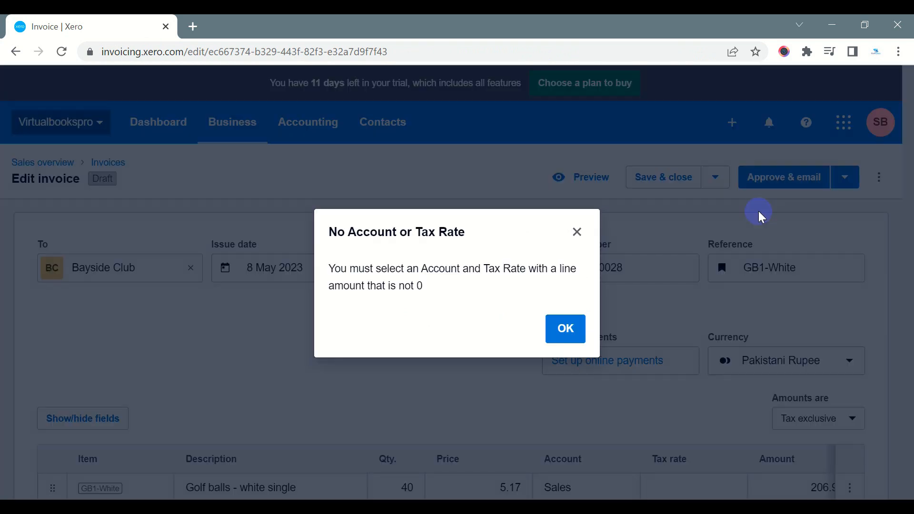
{"action": "left_click", "coordinate": [569, 329]}
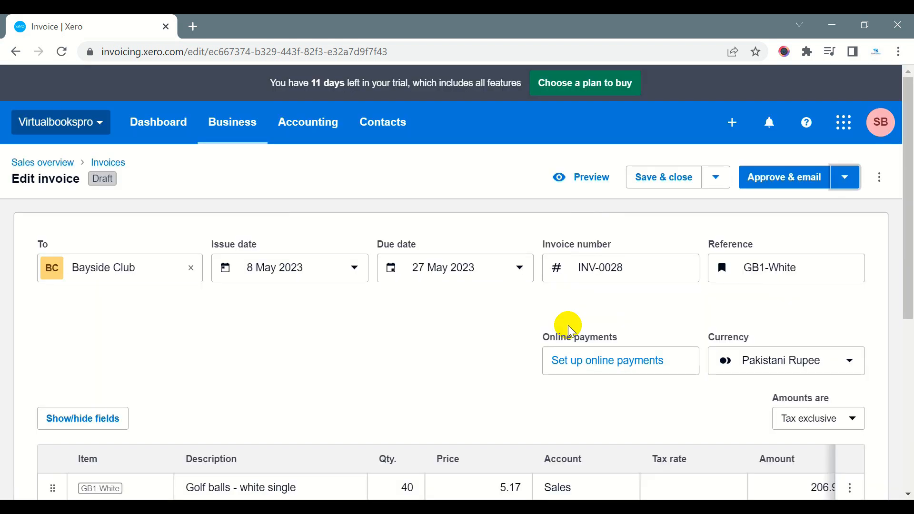
Set the golf balls line's tax rate to Tax on Purchases (0%) and approve the Bayside Club invoice.
{"action": "scroll", "coordinate": [567, 323], "scroll_direction": "down", "scroll_amount": 2}
{"action": "left_click", "coordinate": [669, 391]}
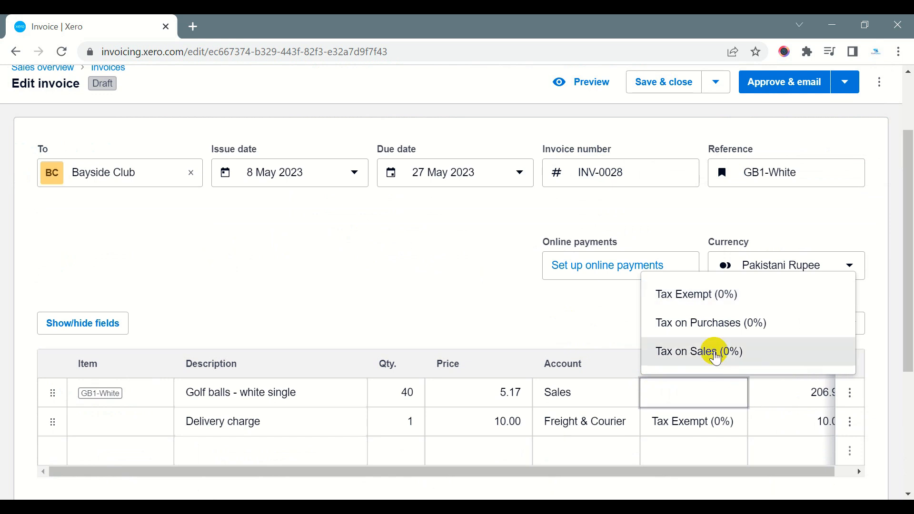
{"action": "left_click", "coordinate": [716, 323]}
{"action": "scroll", "coordinate": [717, 336], "scroll_direction": "down", "scroll_amount": 2}
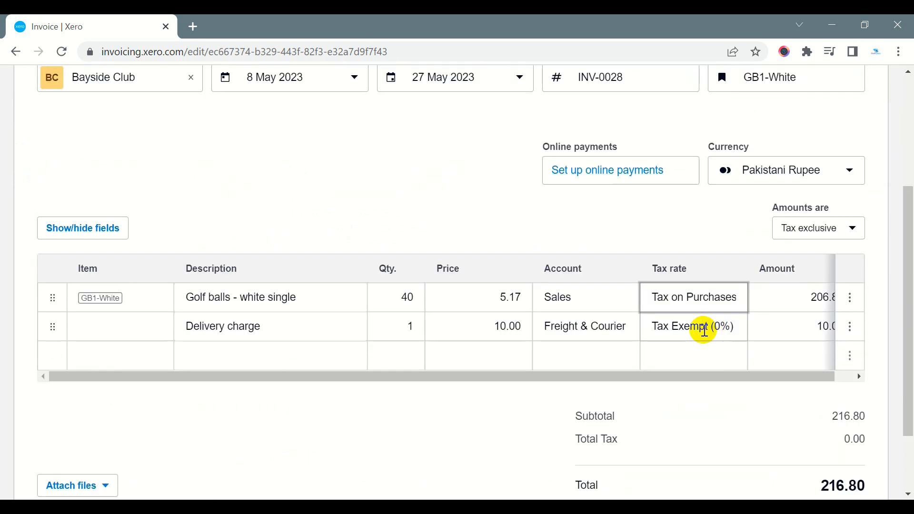
{"action": "scroll", "coordinate": [670, 315], "scroll_direction": "up", "scroll_amount": 5}
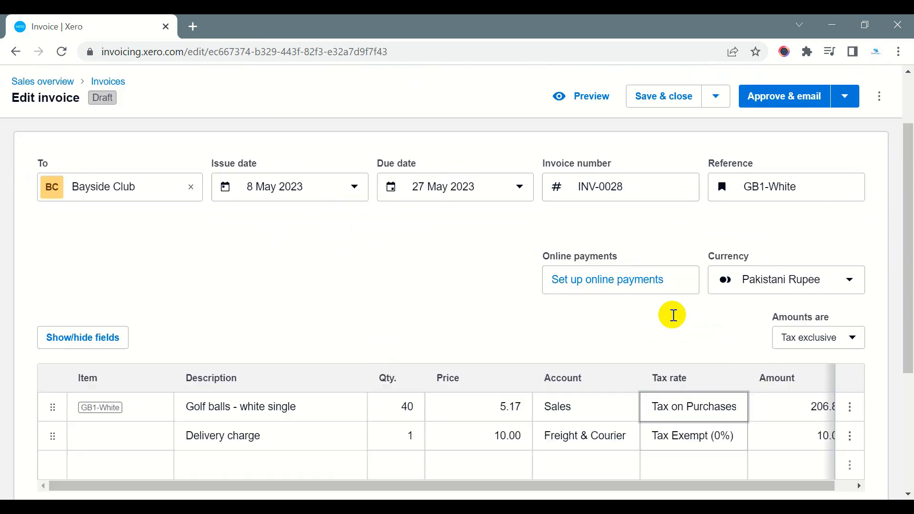
{"action": "left_click", "coordinate": [852, 186]}
{"action": "left_click", "coordinate": [757, 213]}
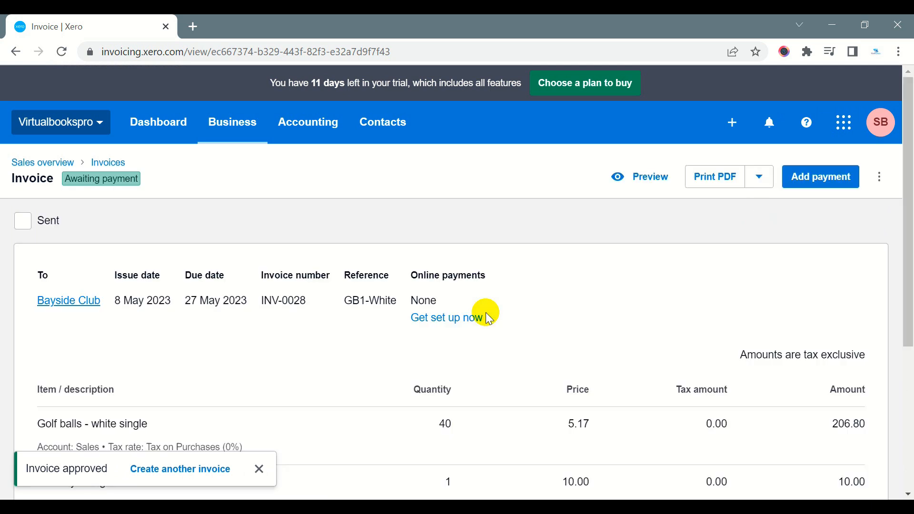
Return to the list of all invoices and check the Bayside Club invoice's status.
{"action": "left_click", "coordinate": [221, 122]}
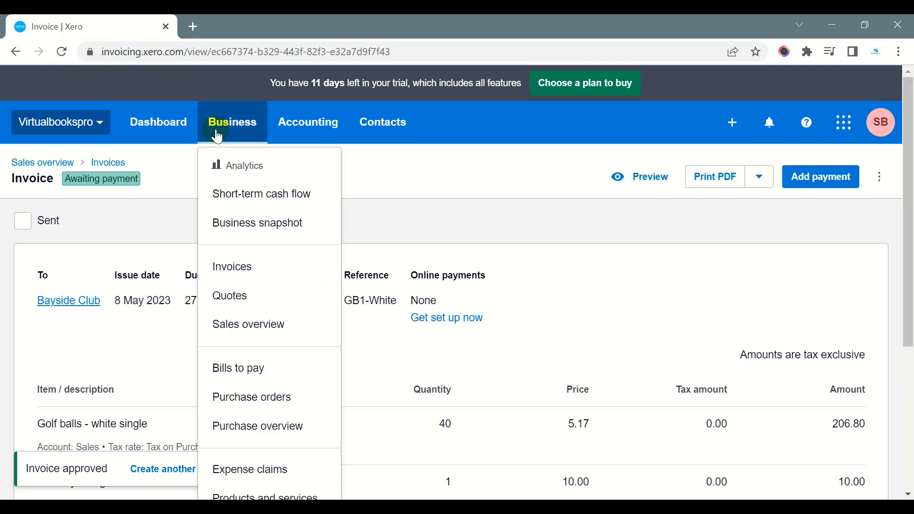
{"action": "left_click", "coordinate": [236, 268]}
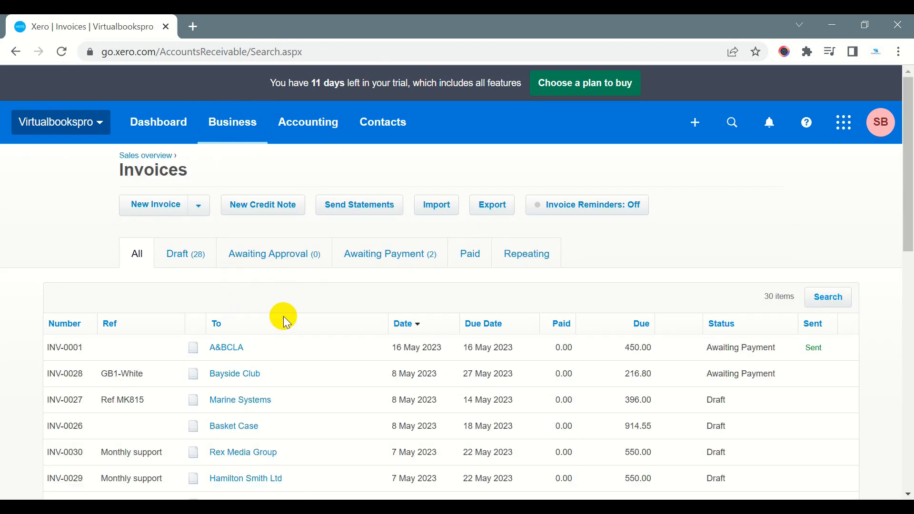
{"action": "scroll", "coordinate": [331, 310], "scroll_direction": "down", "scroll_amount": 2}
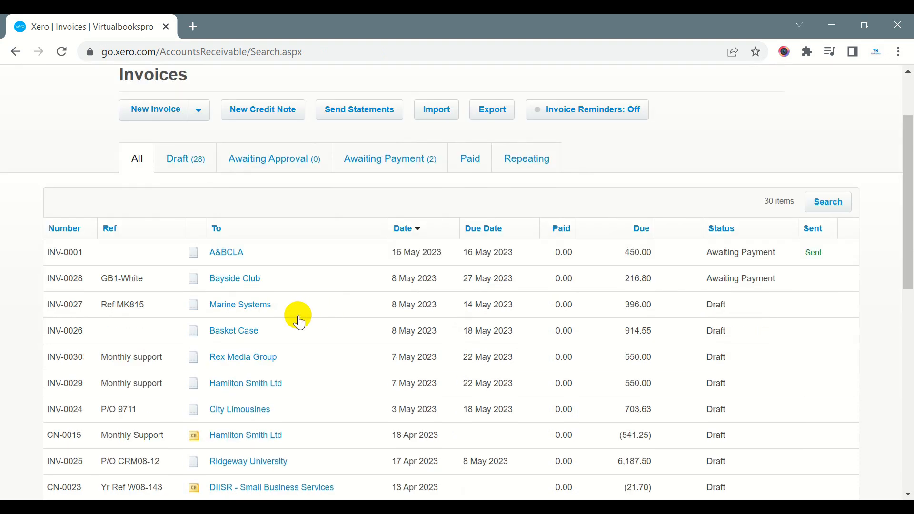
{"action": "left_click", "coordinate": [240, 284]}
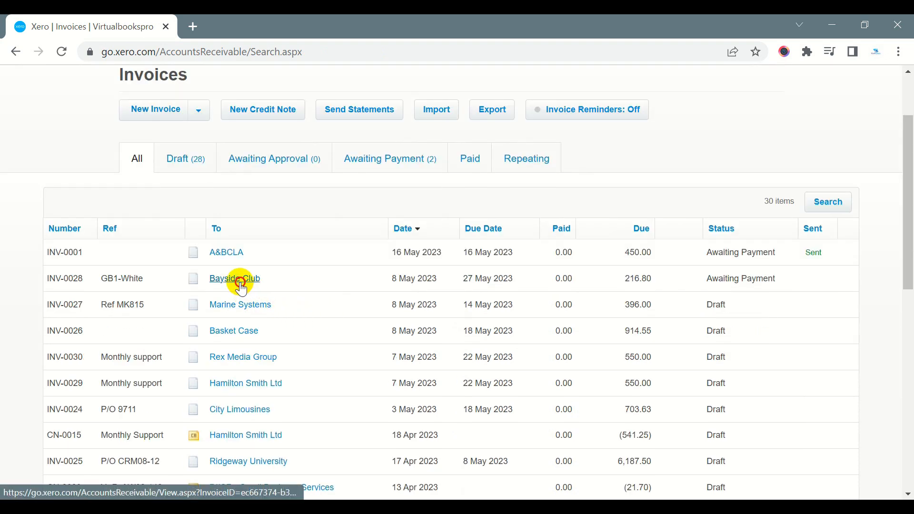
List only the draft invoices, open the Rex Media Group invoice dated 7 May 2023 and review its line item.
{"action": "left_click", "coordinate": [185, 166]}
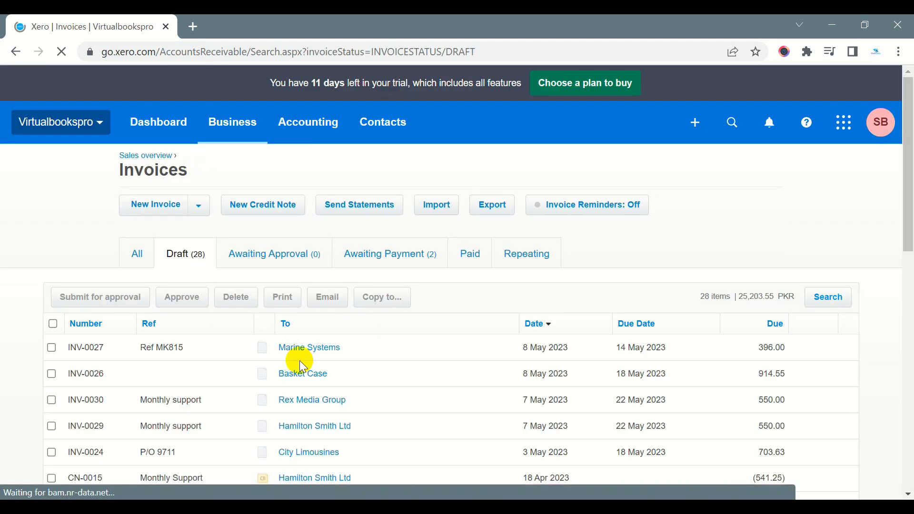
{"action": "scroll", "coordinate": [299, 361], "scroll_direction": "down", "scroll_amount": 2}
{"action": "scroll", "coordinate": [310, 334], "scroll_direction": "down", "scroll_amount": 2}
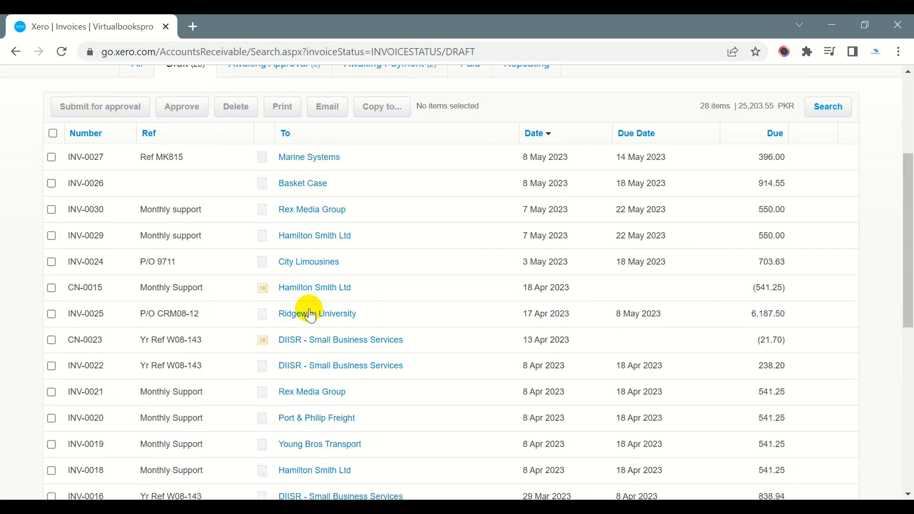
{"action": "left_click", "coordinate": [300, 213]}
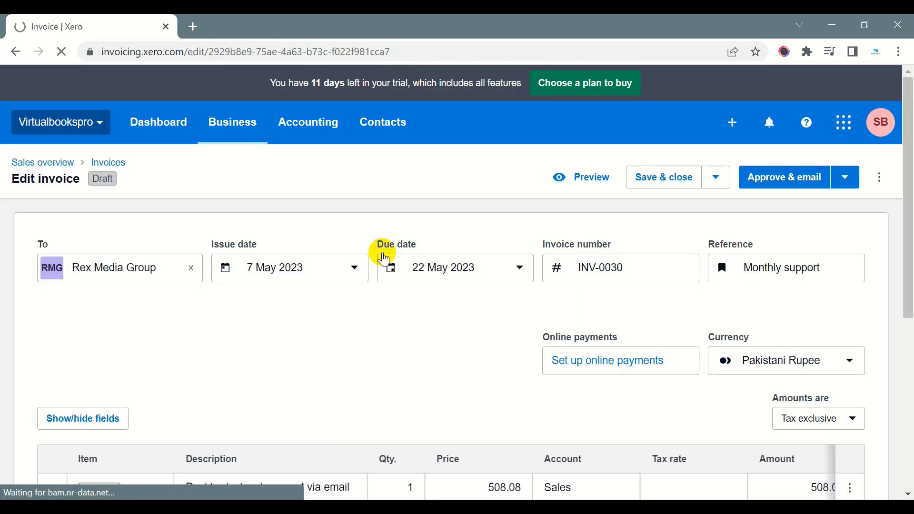
{"action": "scroll", "coordinate": [382, 256], "scroll_direction": "down", "scroll_amount": 4}
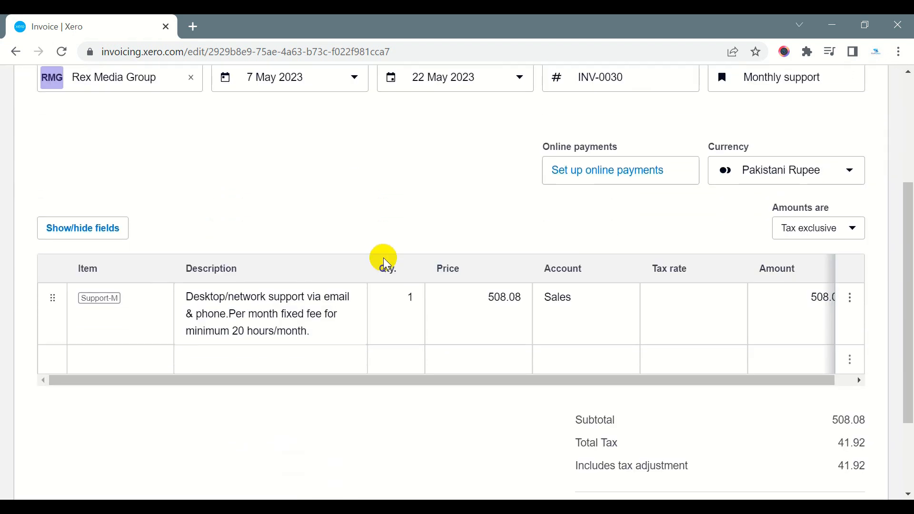
Set the monthly support line's tax rate to Tax on Purchases (0%) and approve the Rex Media Group invoice.
{"action": "left_click", "coordinate": [667, 302]}
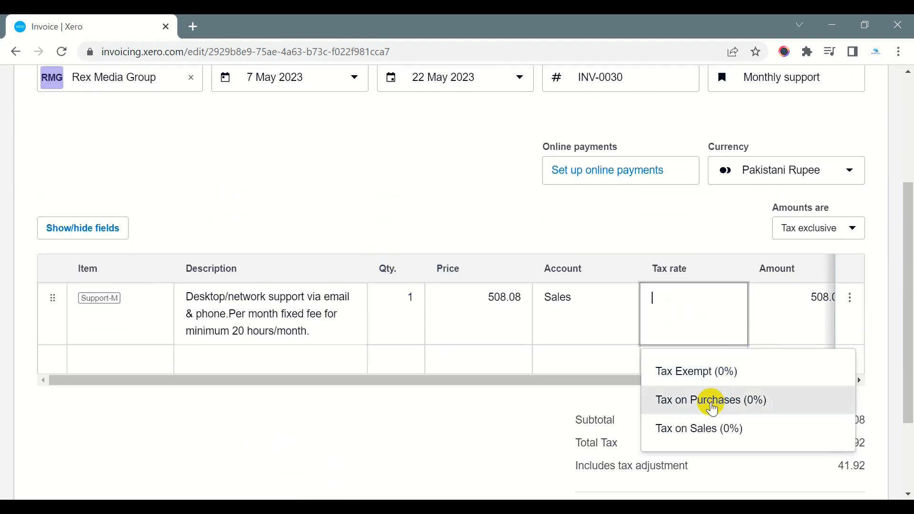
{"action": "left_click", "coordinate": [715, 400]}
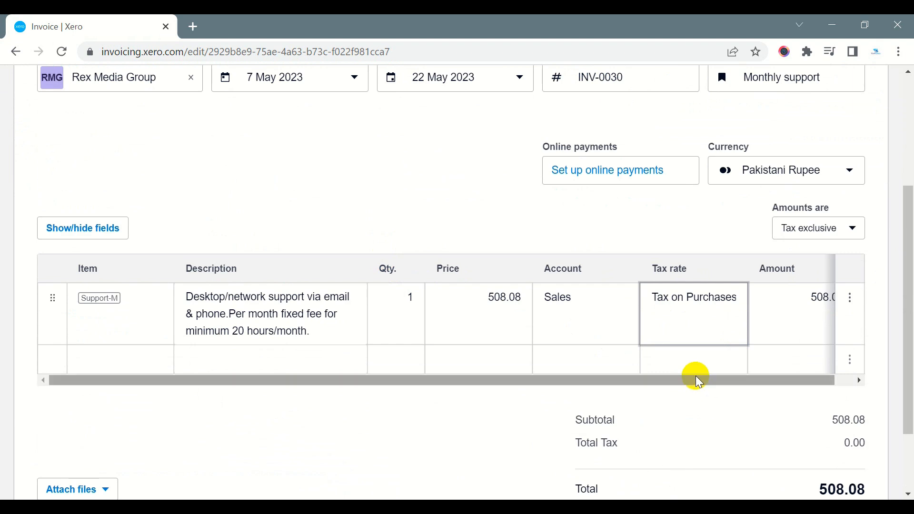
{"action": "scroll", "coordinate": [696, 376], "scroll_direction": "up", "scroll_amount": 4}
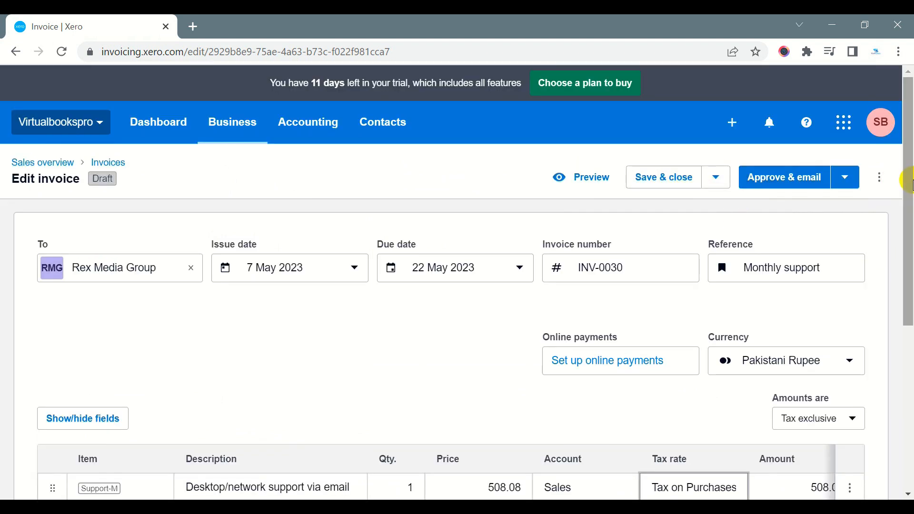
{"action": "left_click", "coordinate": [848, 183]}
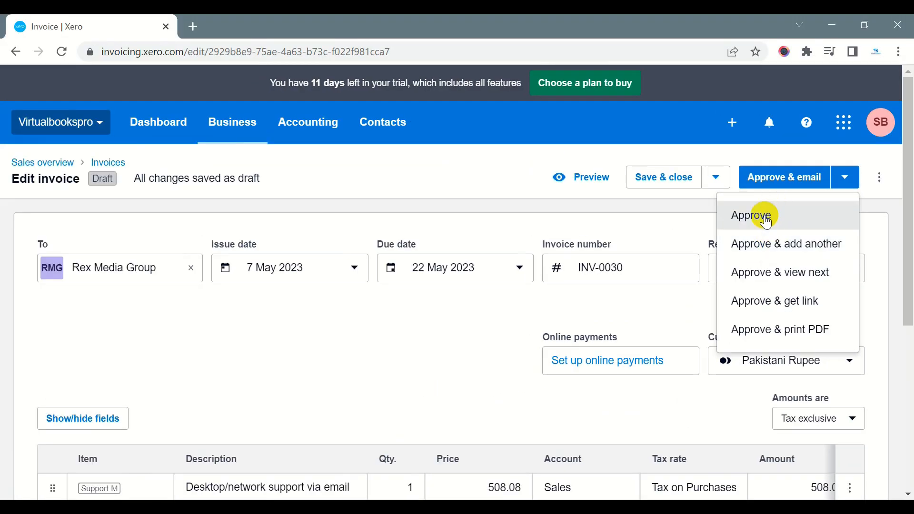
{"action": "left_click", "coordinate": [743, 202]}
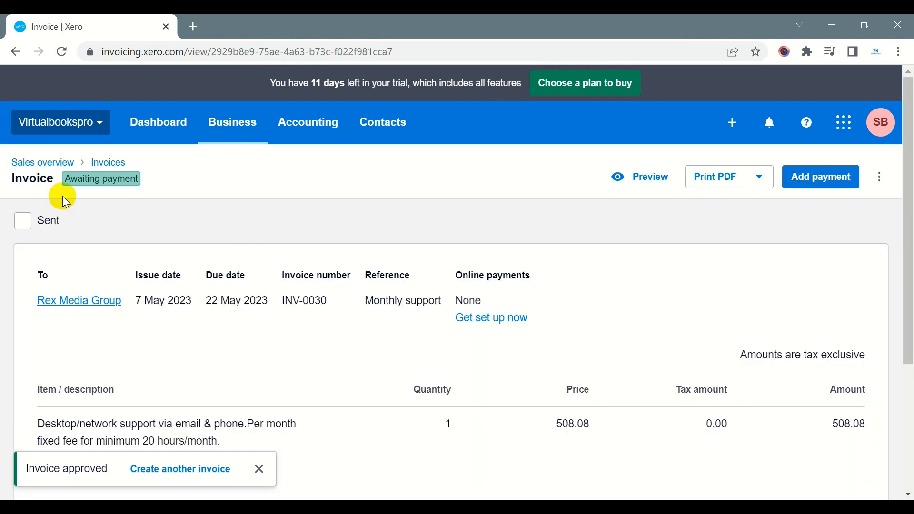
{"action": "left_click_drag", "start_coordinate": [61, 181], "coordinate": [187, 189]}
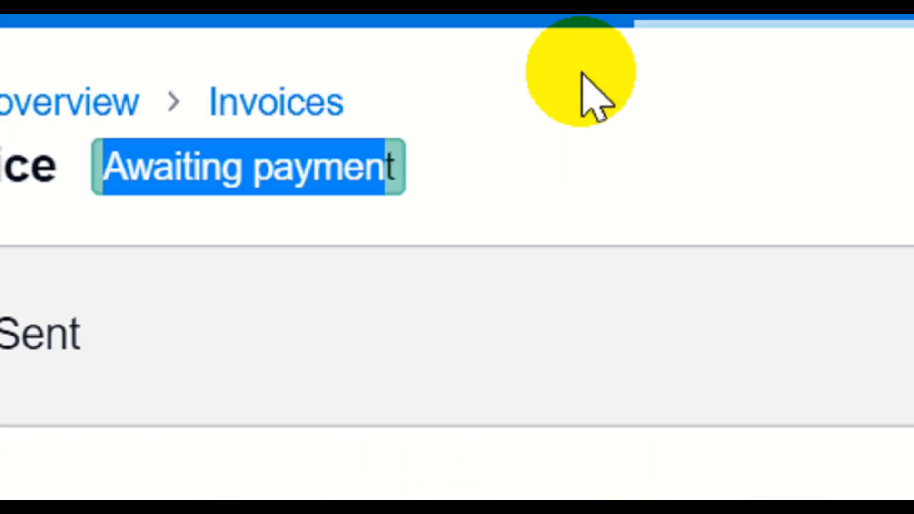
Return to the invoices overview and list only the draft invoices.
{"action": "left_click", "coordinate": [694, 115]}
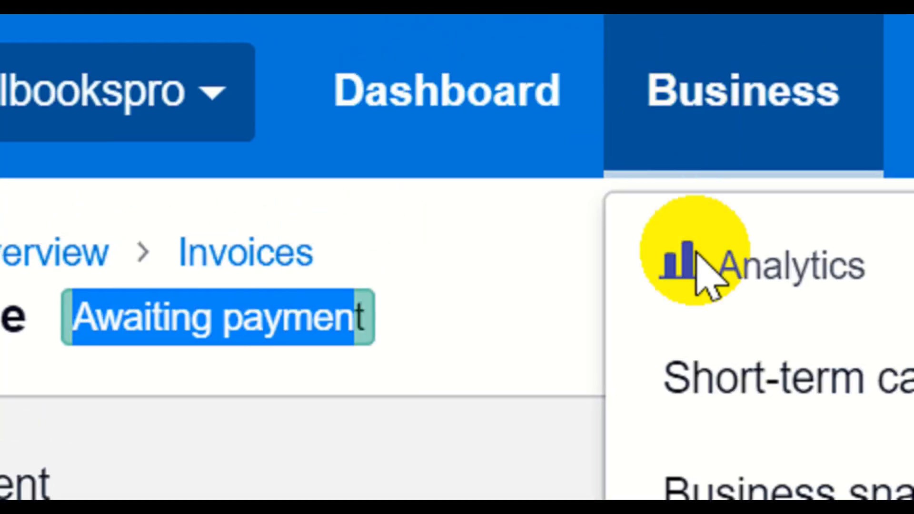
{"action": "left_click", "coordinate": [690, 376]}
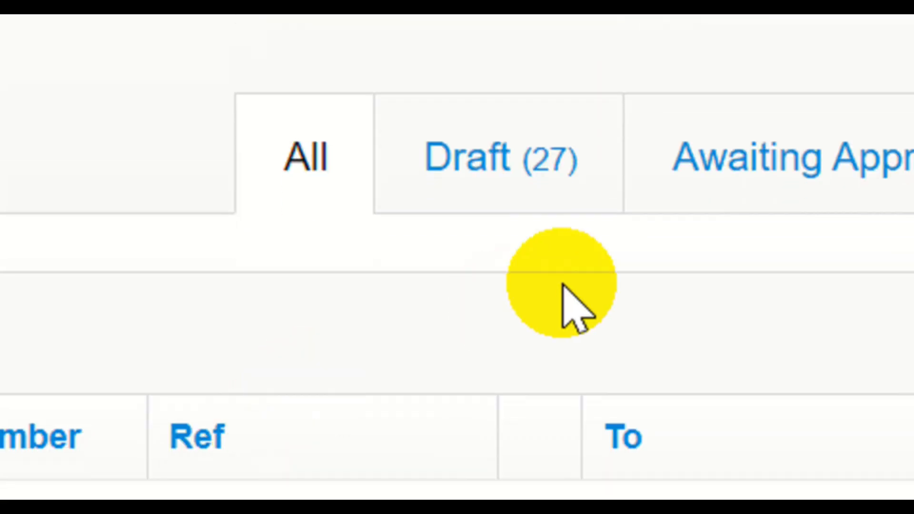
{"action": "left_click", "coordinate": [506, 195]}
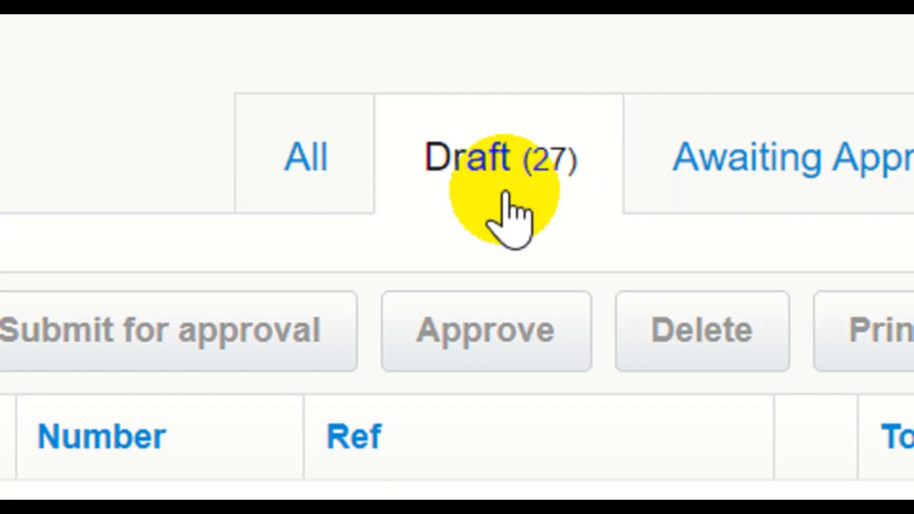
Select all draft invoices on the page, clear the selection again and look through the draft list.
{"action": "left_click", "coordinate": [30, 425]}
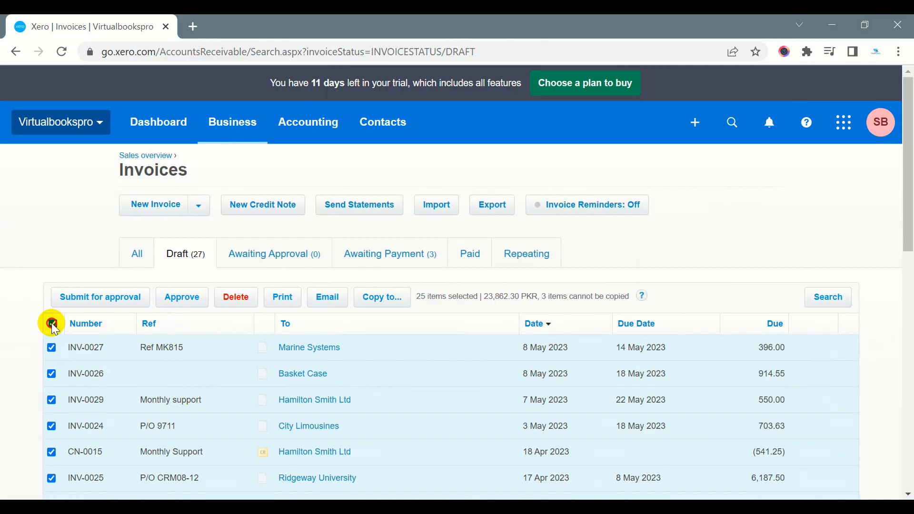
{"action": "left_click", "coordinate": [52, 324]}
{"action": "scroll", "coordinate": [252, 304], "scroll_direction": "down", "scroll_amount": 4}
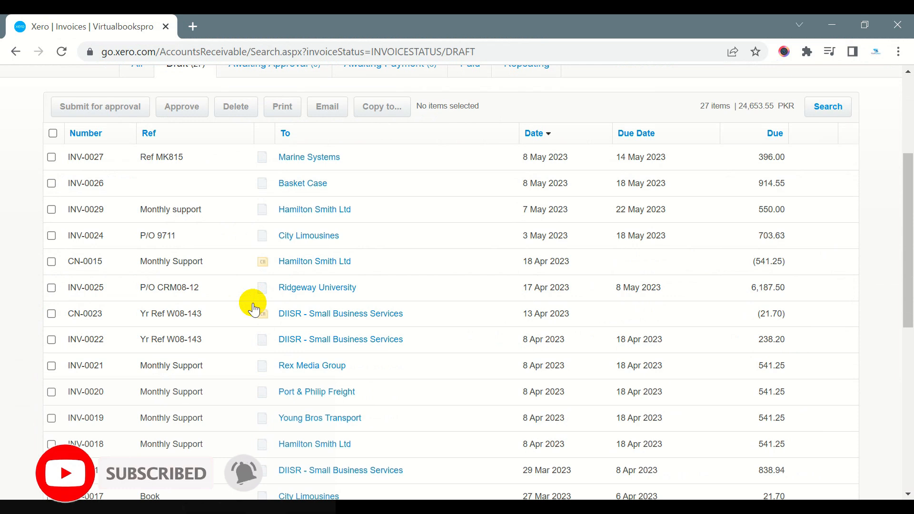
{"action": "scroll", "coordinate": [205, 293], "scroll_direction": "up", "scroll_amount": 4}
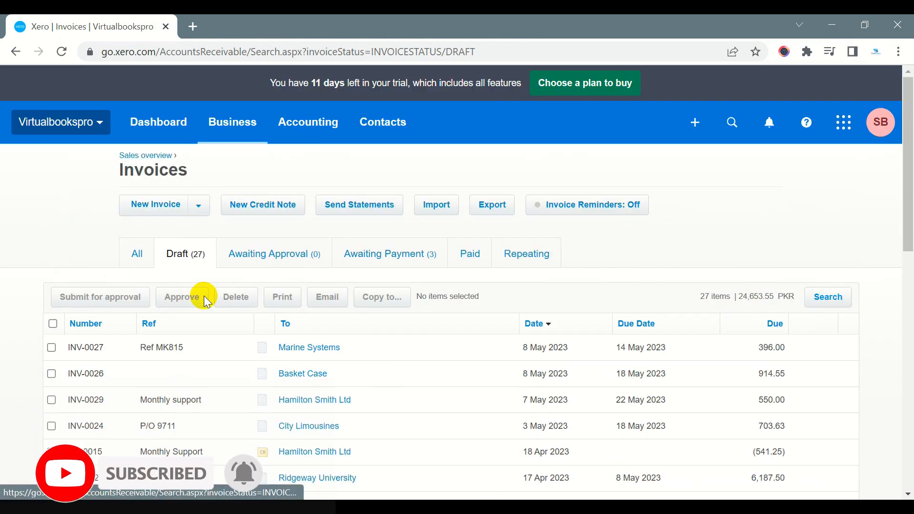